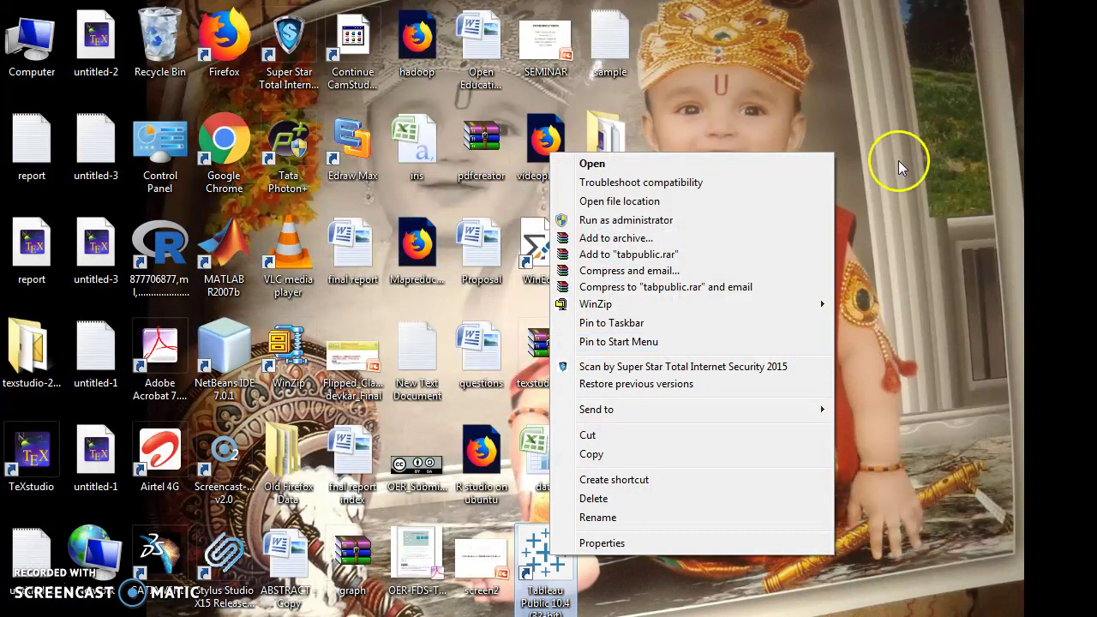
- Launch Tableau Public 10.4 from its desktop shortcut
{"action": "left_click", "coordinate": [866, 175]}
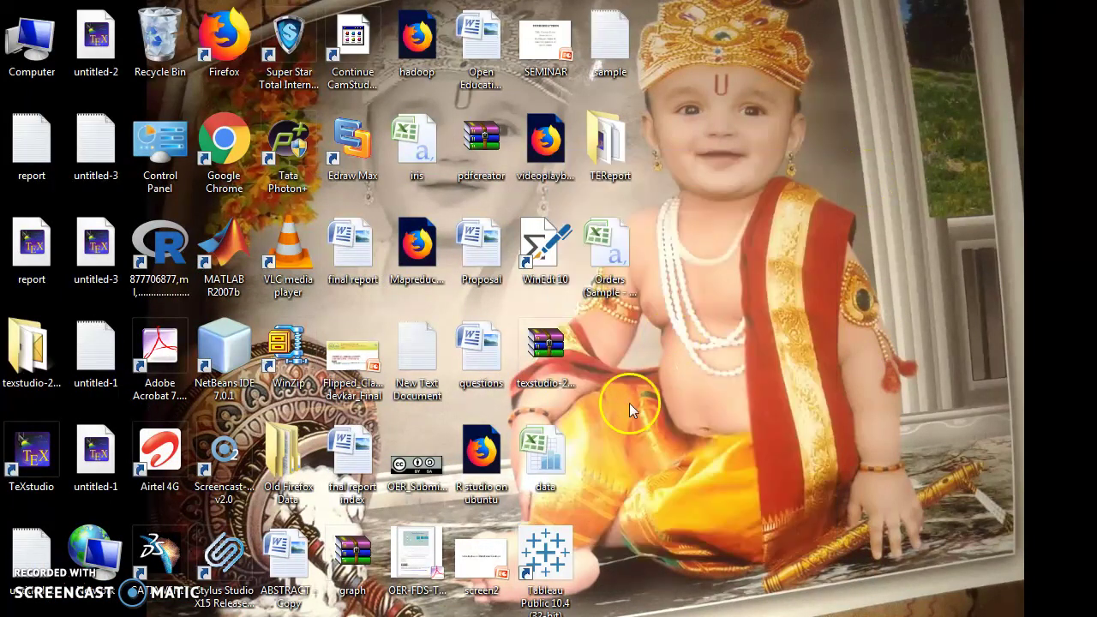
{"action": "right_click", "coordinate": [564, 575]}
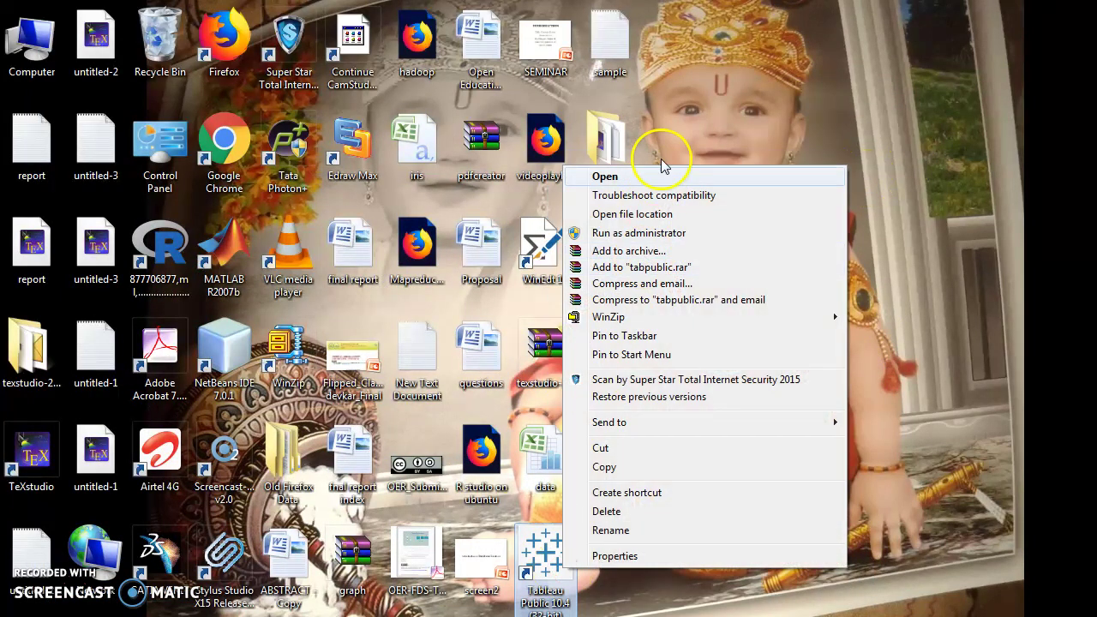
{"action": "left_click", "coordinate": [833, 48]}
{"action": "double_click", "coordinate": [544, 553]}
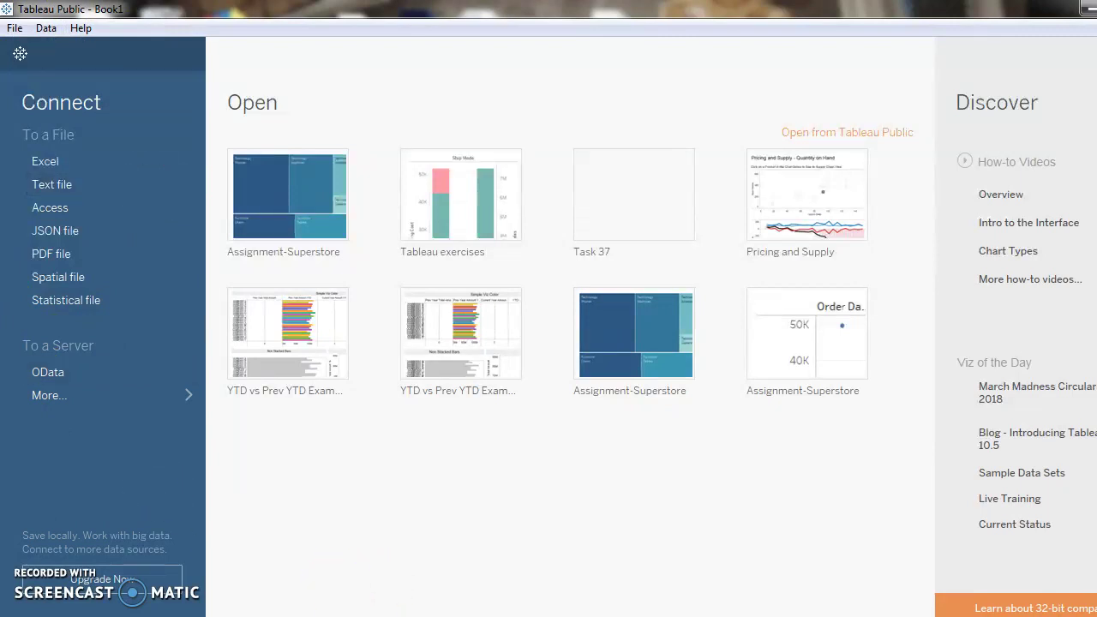
- Switch to the Crime workbook in Excel and examine its City Name, State, Population and Crime Rate columns
{"action": "mouse_move", "coordinate": [395, 614]}
{"action": "mouse_move", "coordinate": [341, 615]}
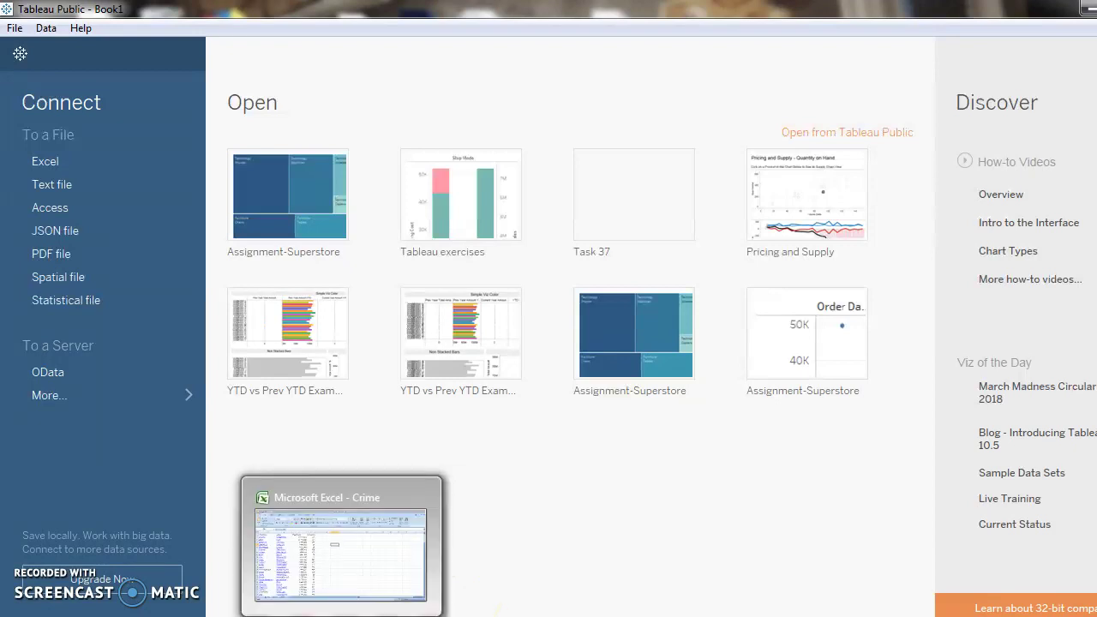
{"action": "left_click", "coordinate": [347, 570]}
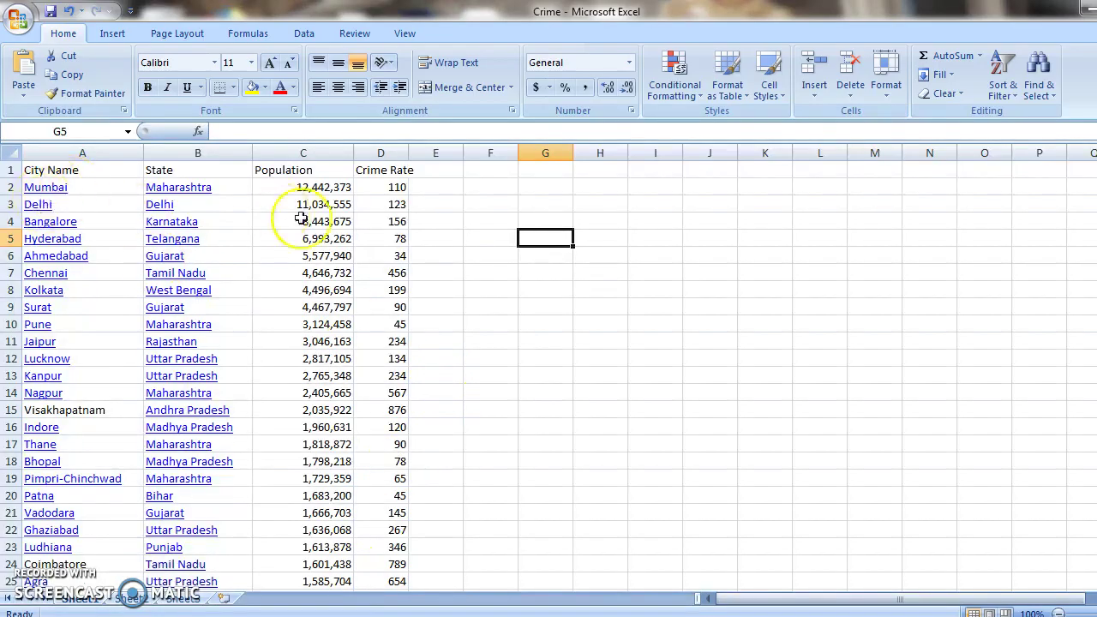
{"action": "left_click", "coordinate": [546, 218]}
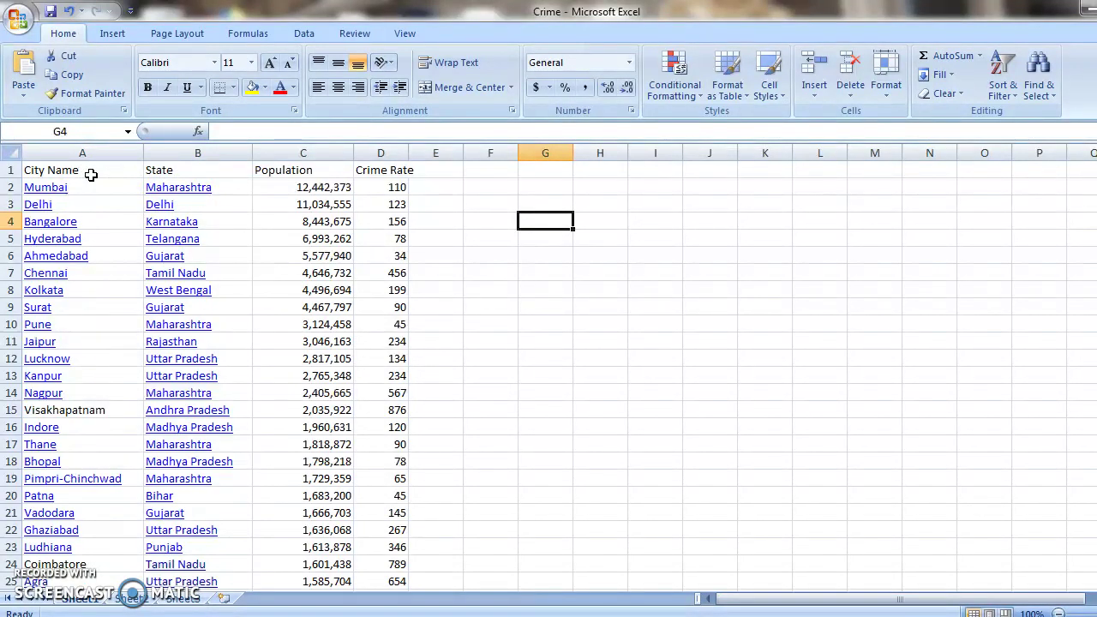
{"action": "left_click", "coordinate": [542, 321]}
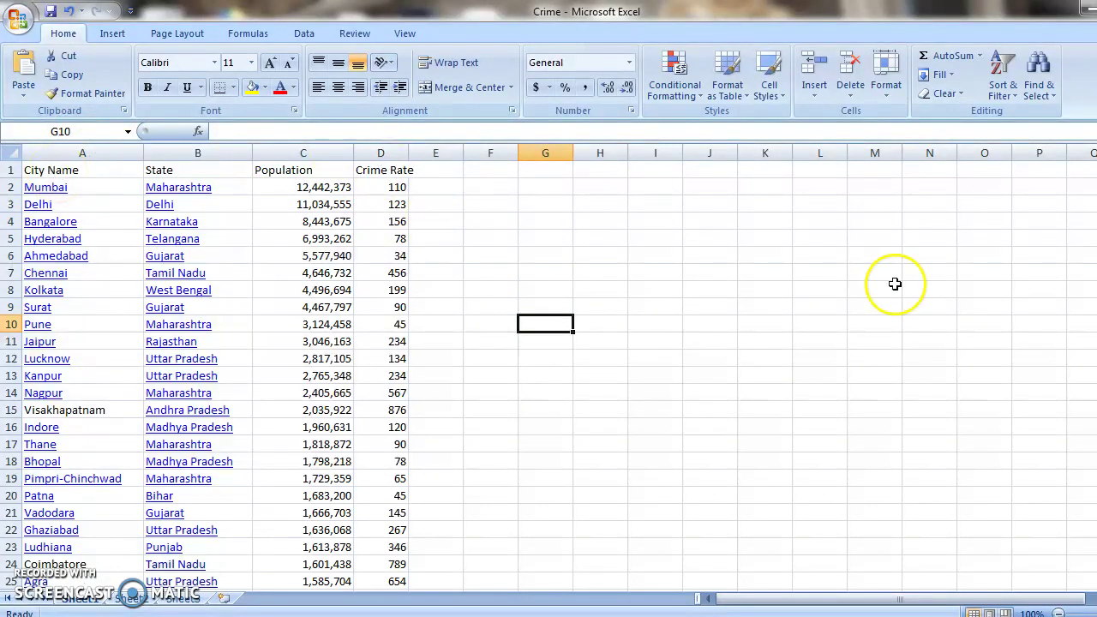
{"action": "mouse_move", "coordinate": [1092, 195]}
{"action": "left_mouse_down"}
{"action": "mouse_move", "coordinate": [1093, 211]}
{"action": "mouse_move", "coordinate": [1092, 195]}
{"action": "left_mouse_up"}
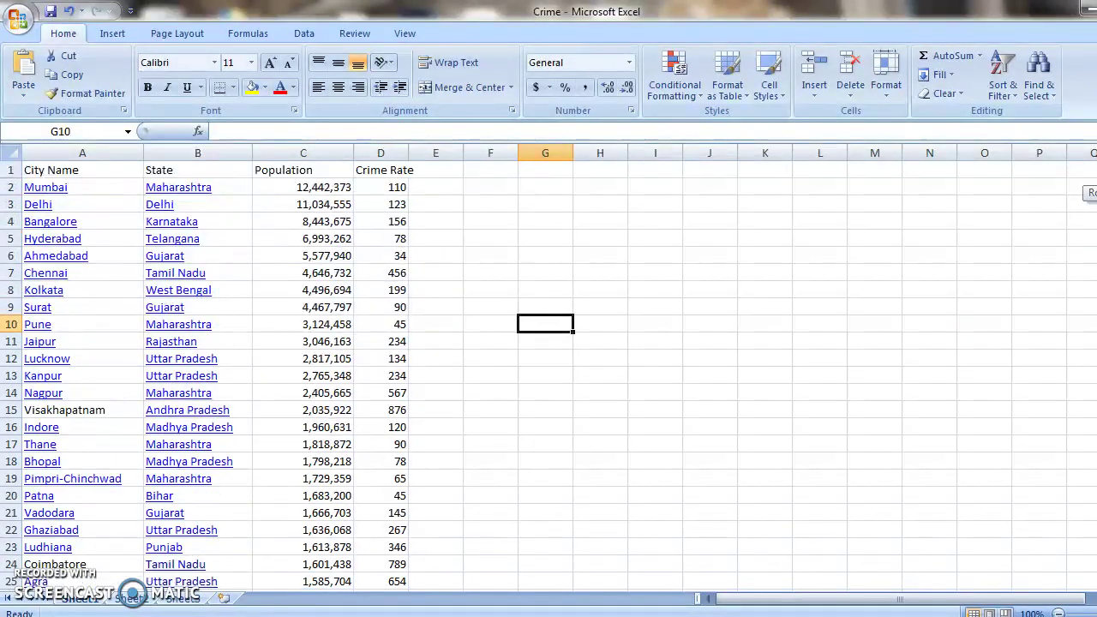
{"action": "left_click", "coordinate": [567, 429]}
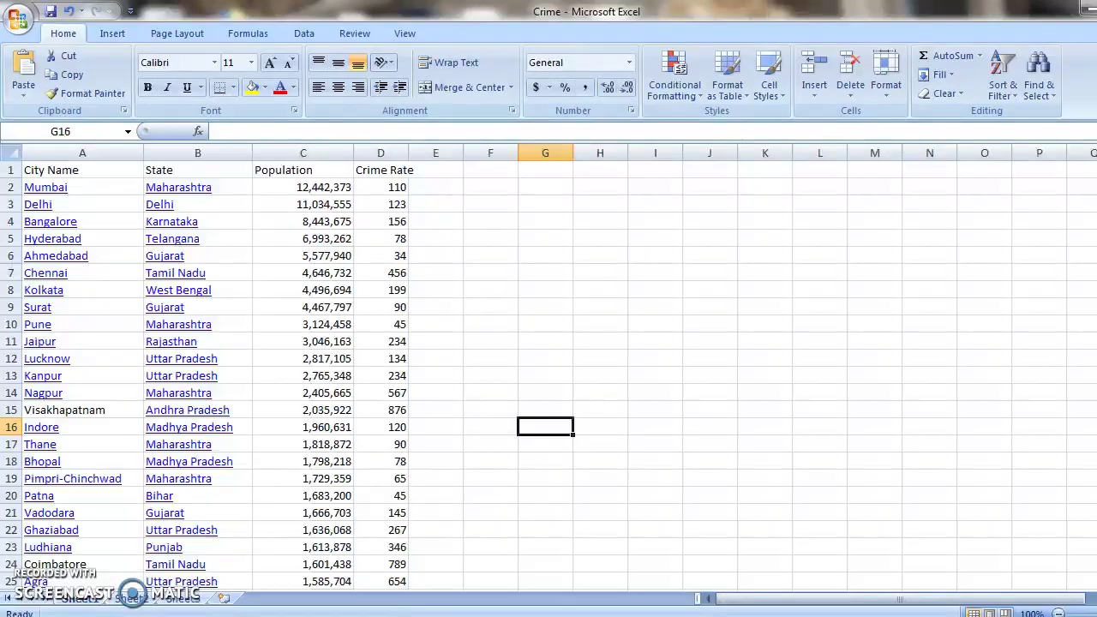
- Return to Tableau Public and connect to the Crime Excel workbook in the Downloads folder
{"action": "key", "text": "alt+Tab"}
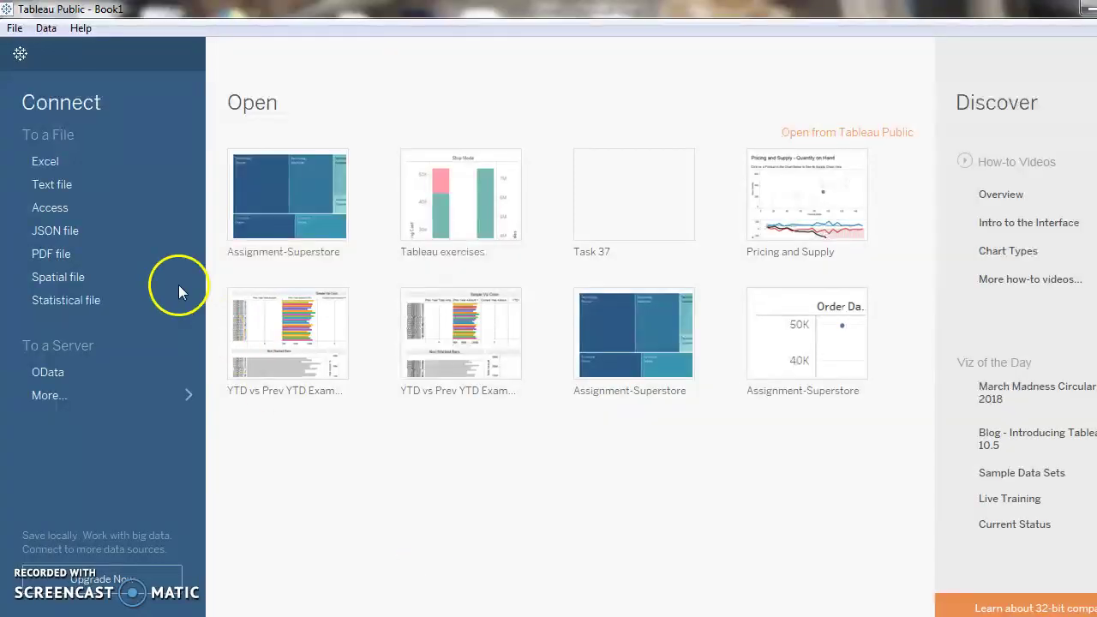
{"action": "left_click", "coordinate": [69, 165]}
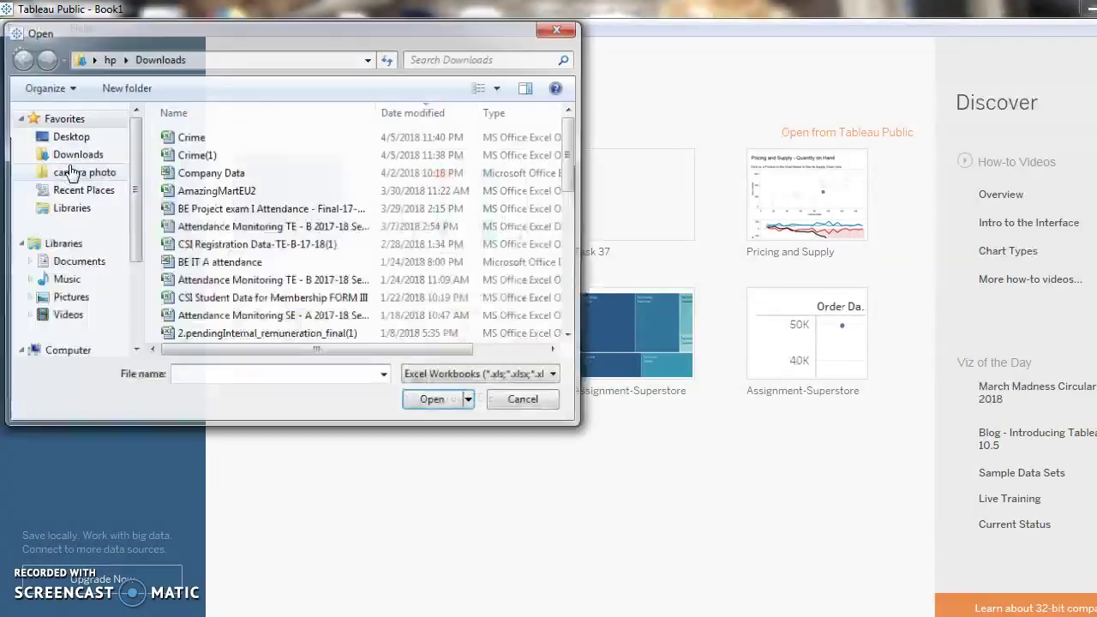
{"action": "left_click", "coordinate": [203, 138]}
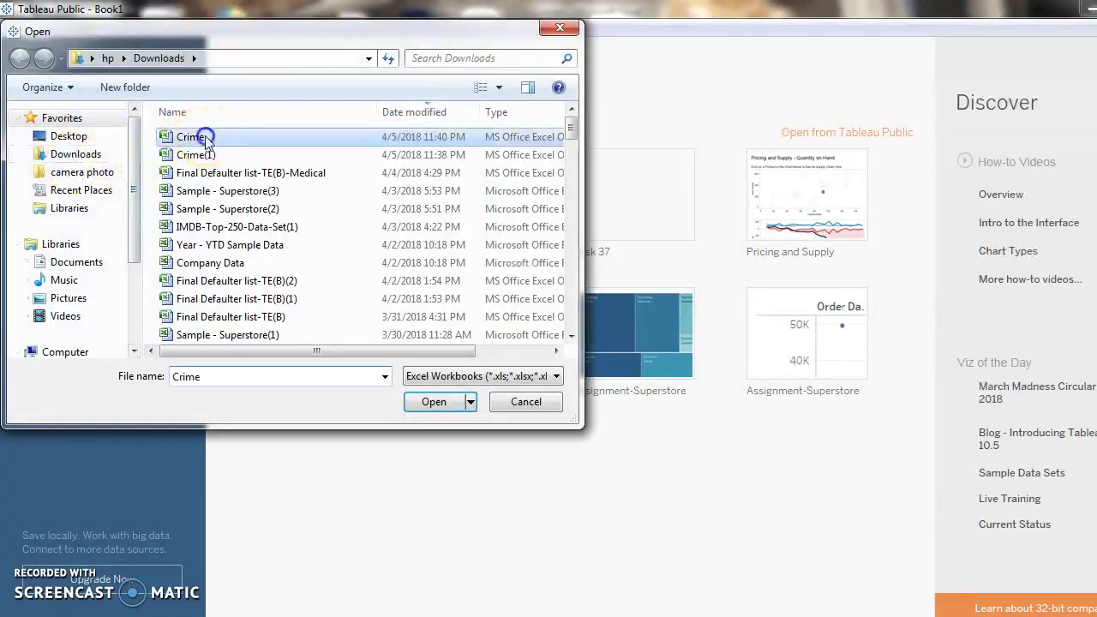
{"action": "left_click", "coordinate": [420, 402]}
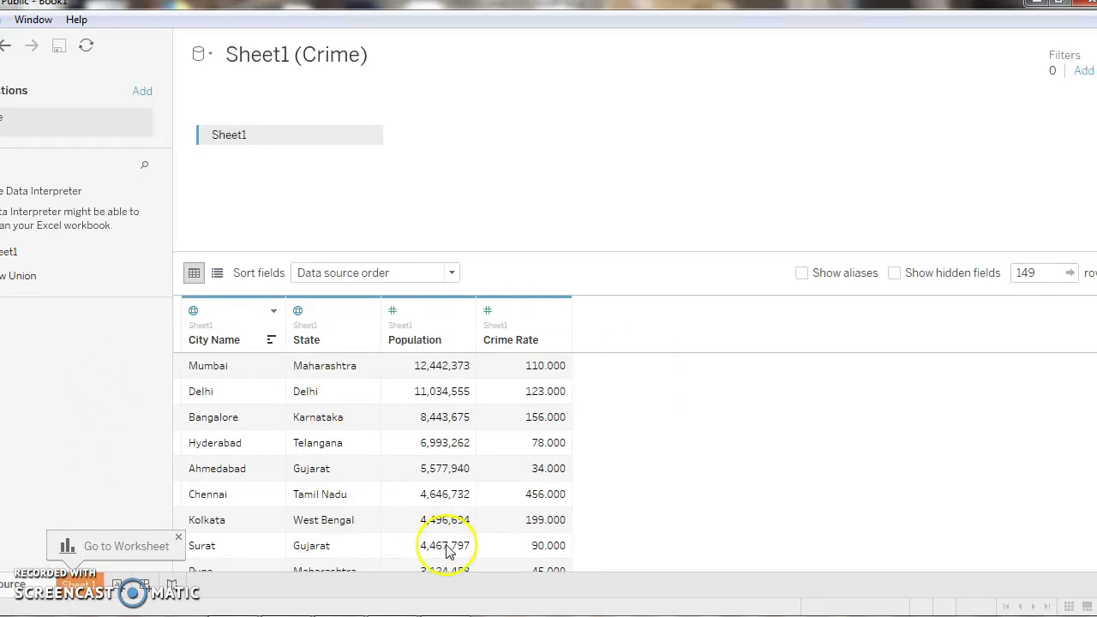
- Switch to the Word document and read the definitions of Dimension and Measure
{"action": "left_click", "coordinate": [337, 548]}
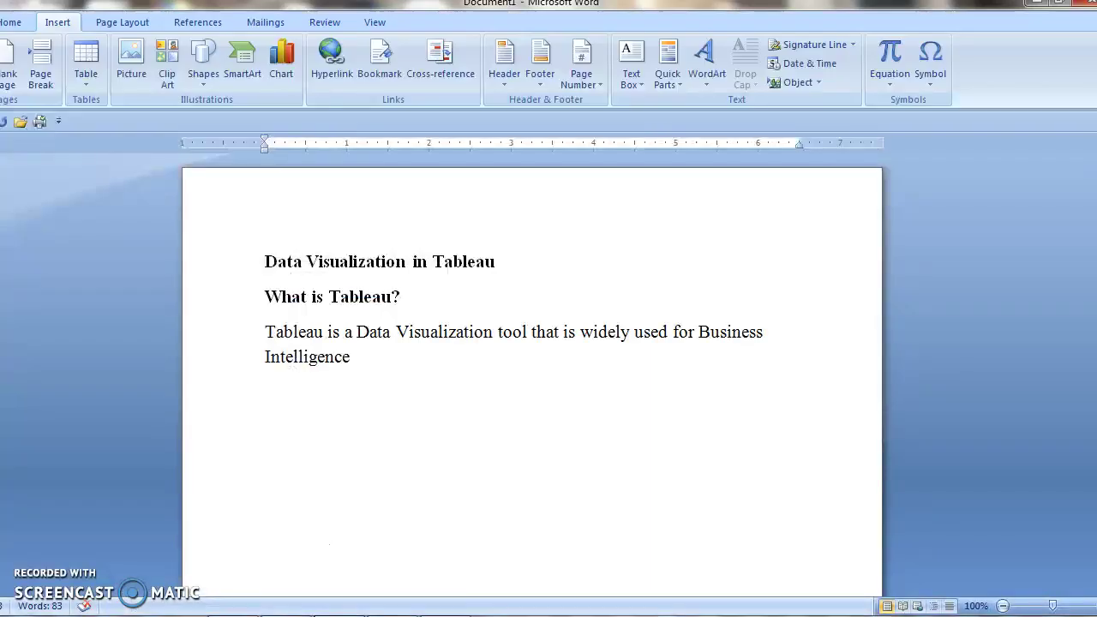
{"action": "key", "text": "ctrl+Return"}
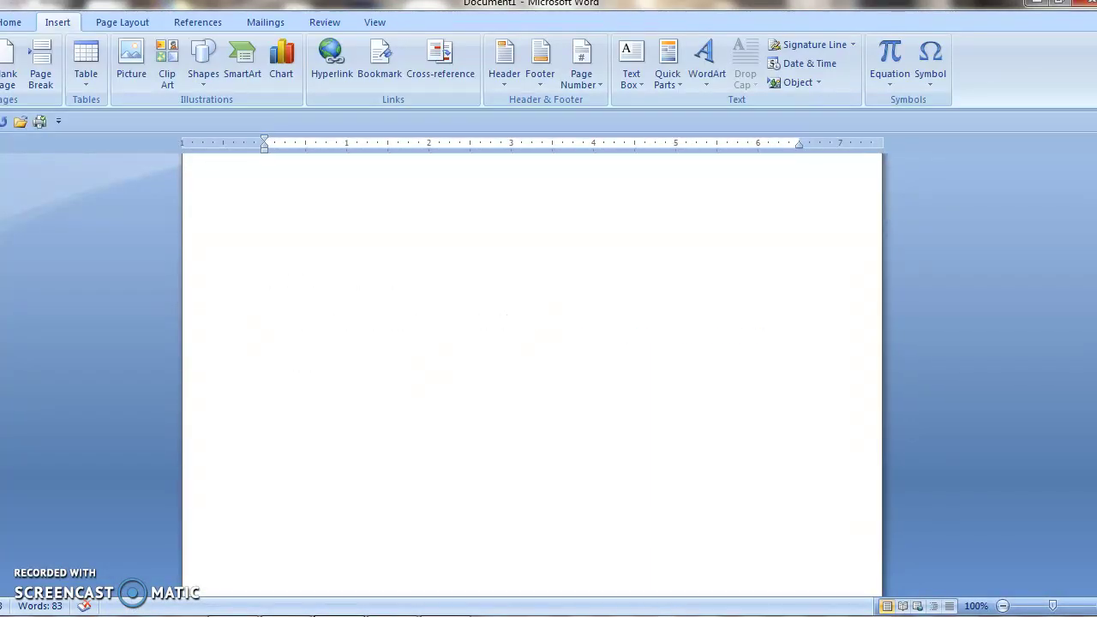
{"action": "scroll", "coordinate": [531, 369], "scroll_direction": "down", "scroll_amount": 10}
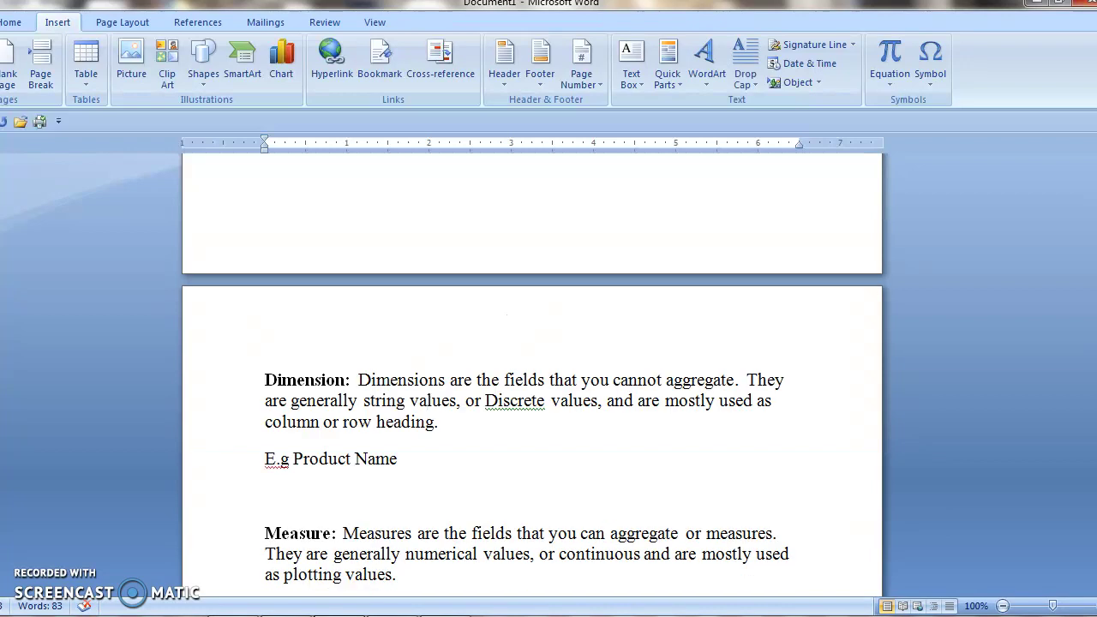
- Return to Tableau Public and open the Sheet 1 worksheet for the Crime data source
{"action": "key", "text": "alt+Tab"}
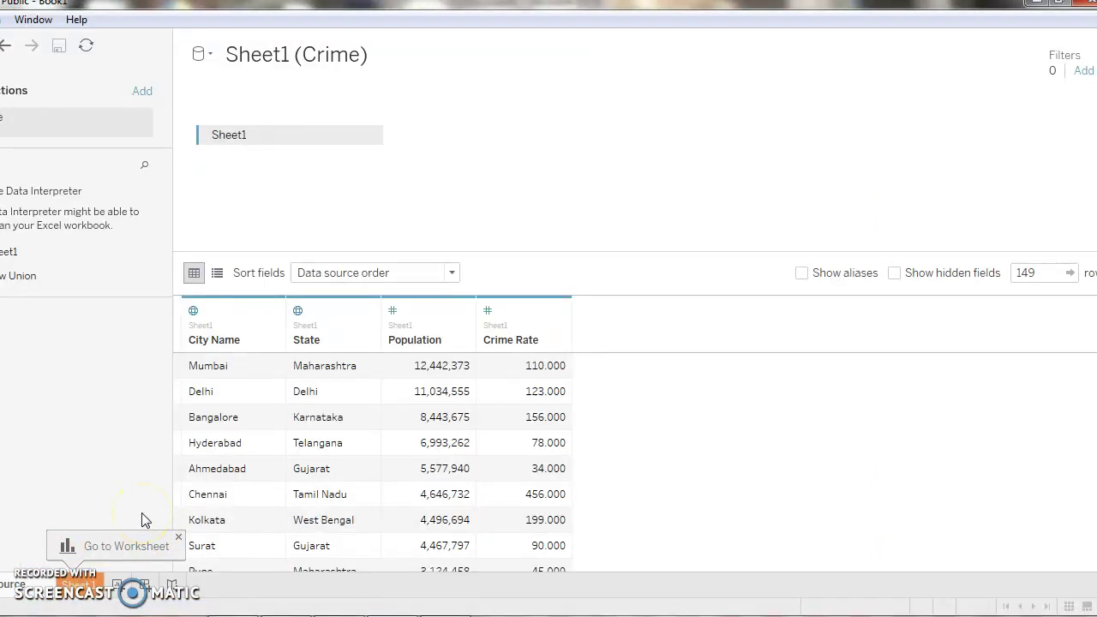
{"action": "left_click", "coordinate": [83, 466]}
{"action": "left_click", "coordinate": [86, 585]}
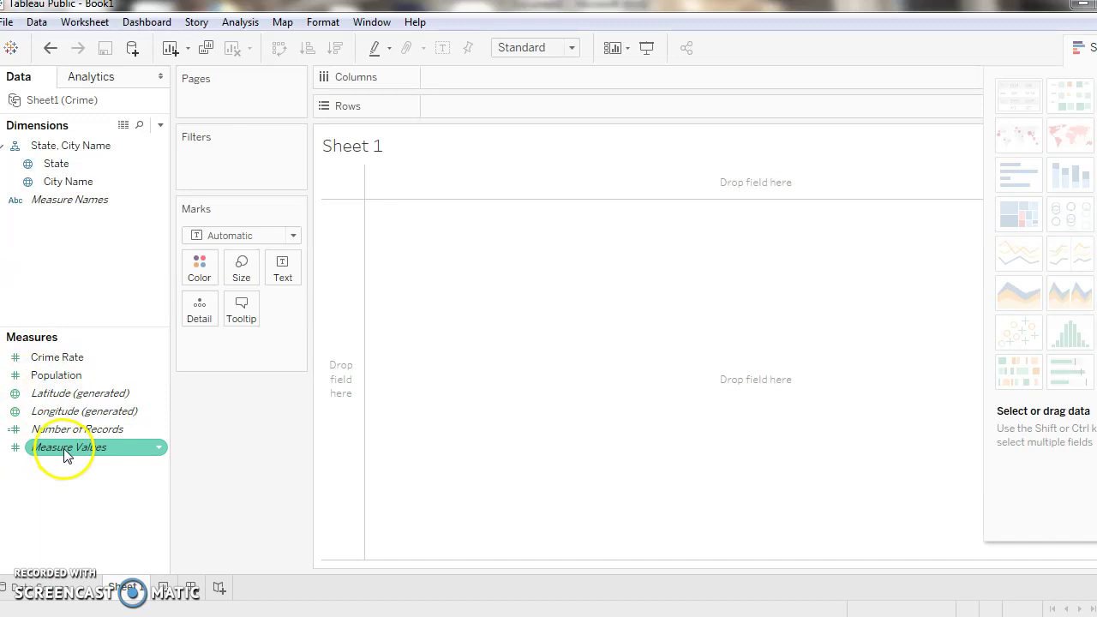
- Examine the listed measures and the geographic State and City Name dimensions of the data source
{"action": "left_click", "coordinate": [92, 363]}
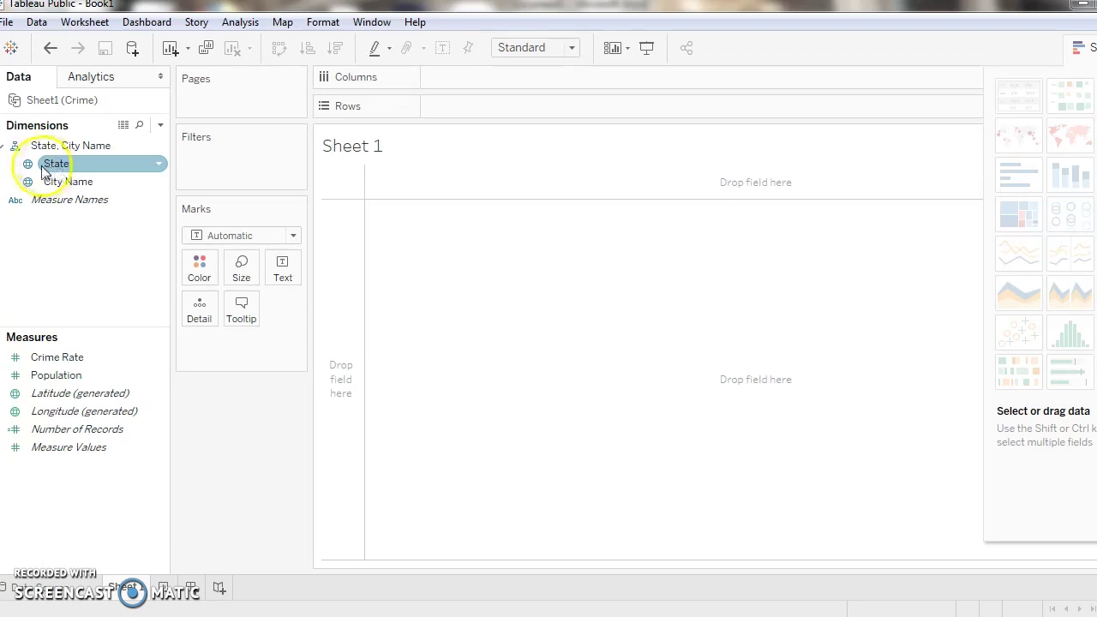
{"action": "left_click", "coordinate": [28, 182]}
{"action": "left_click", "coordinate": [28, 162]}
{"action": "left_click", "coordinate": [28, 182]}
{"action": "left_click", "coordinate": [44, 233]}
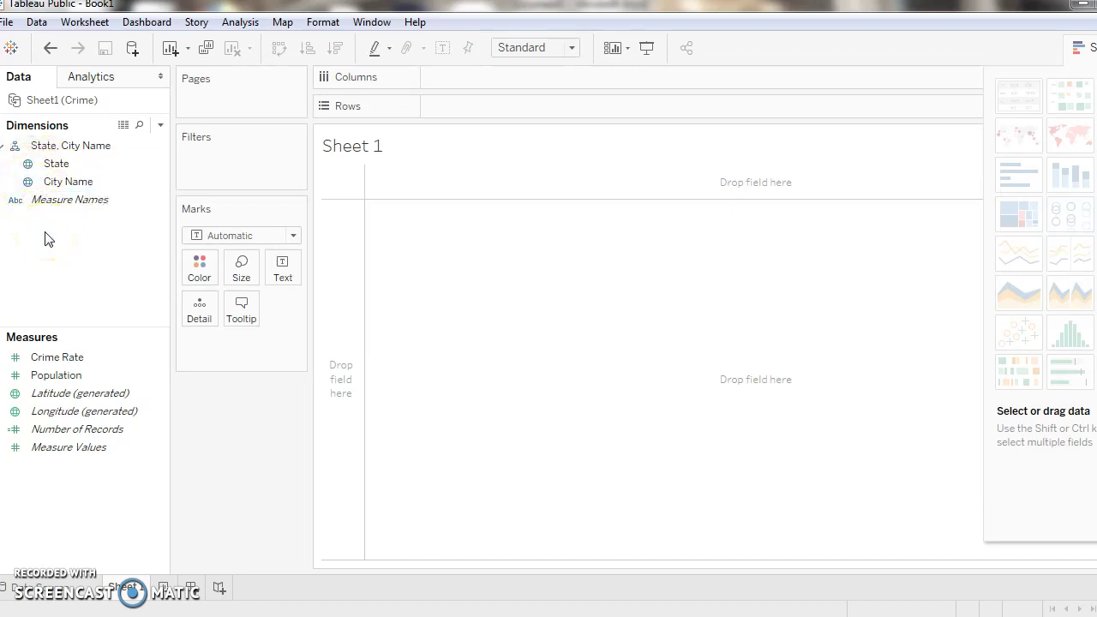
{"action": "left_click", "coordinate": [88, 254]}
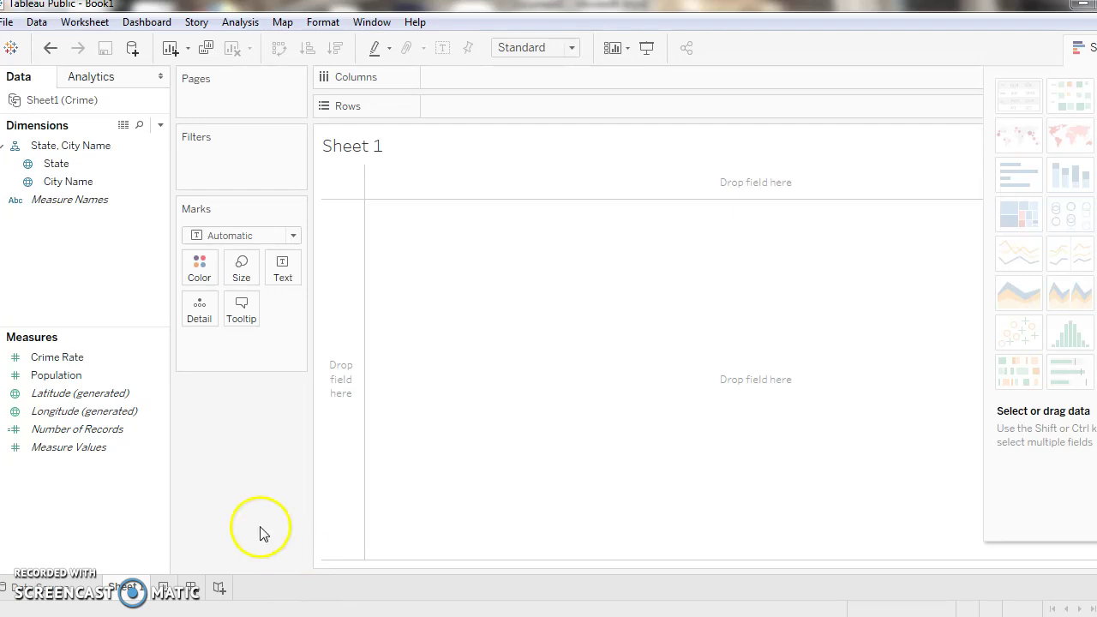
- Build a bar chart with State on Columns and the sum of Population on Rows
{"action": "left_click", "coordinate": [79, 166]}
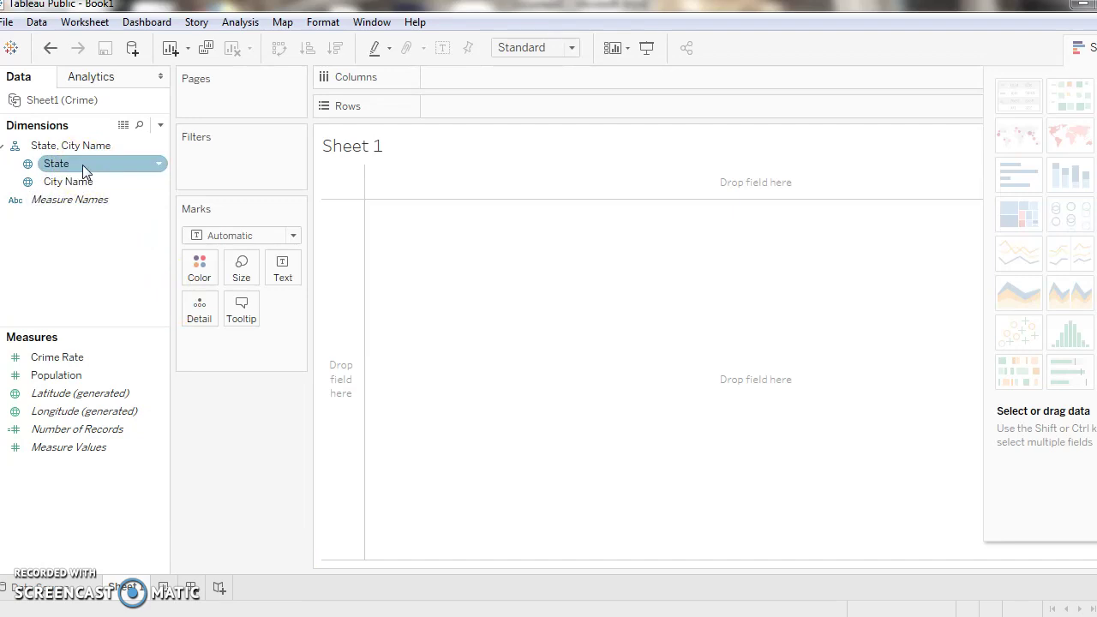
{"action": "left_click_drag", "start_coordinate": [83, 171], "coordinate": [481, 82]}
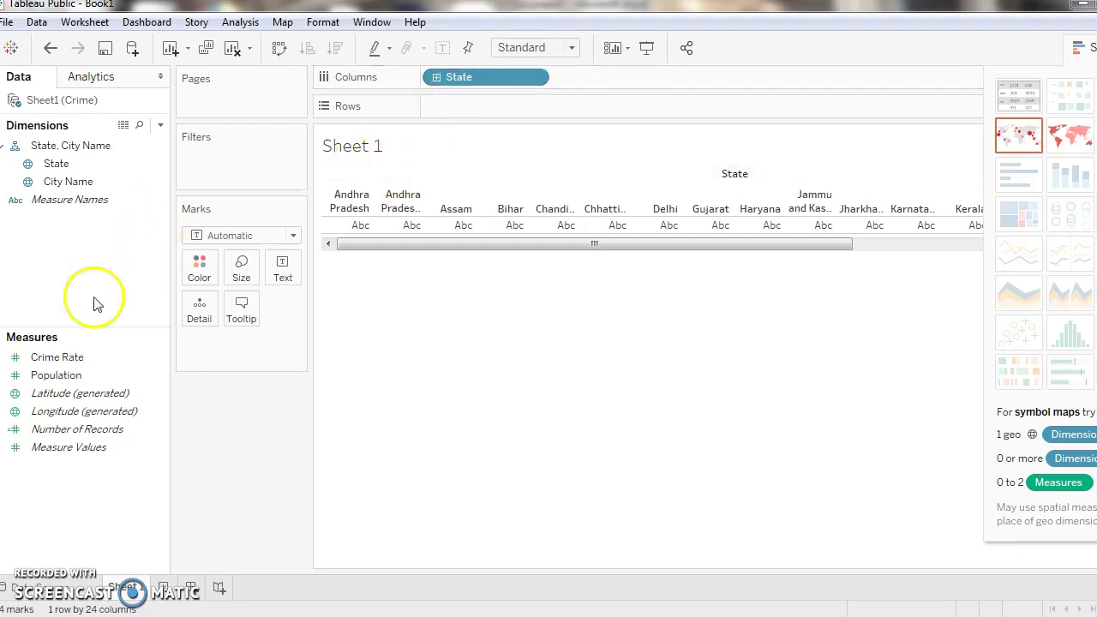
{"action": "left_click", "coordinate": [82, 375]}
{"action": "left_click_drag", "start_coordinate": [90, 375], "coordinate": [490, 108]}
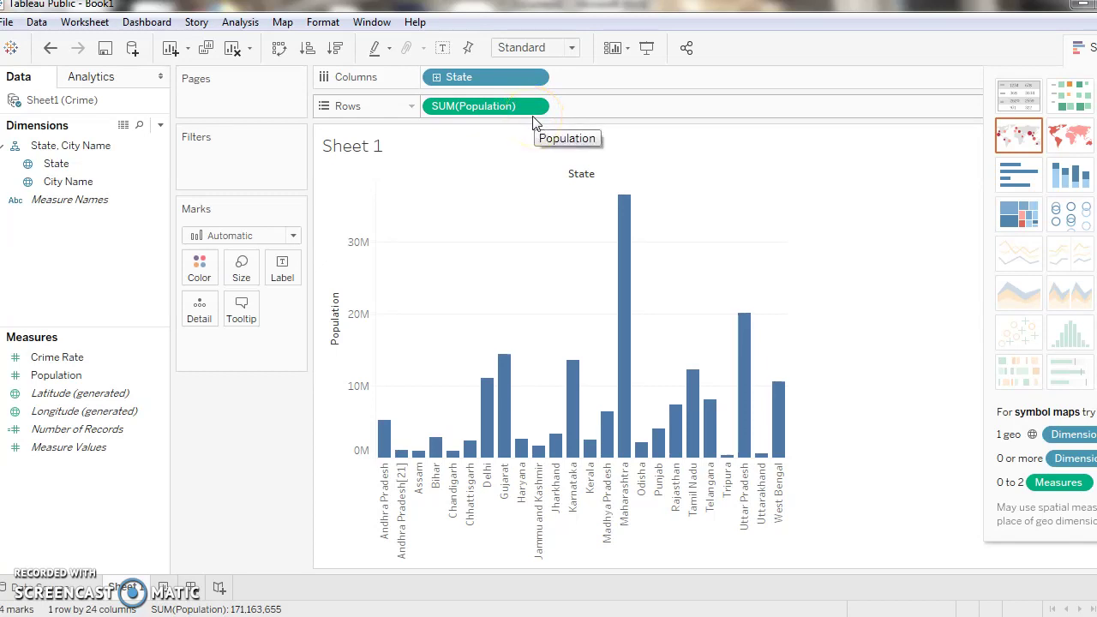
{"action": "left_click", "coordinate": [476, 148]}
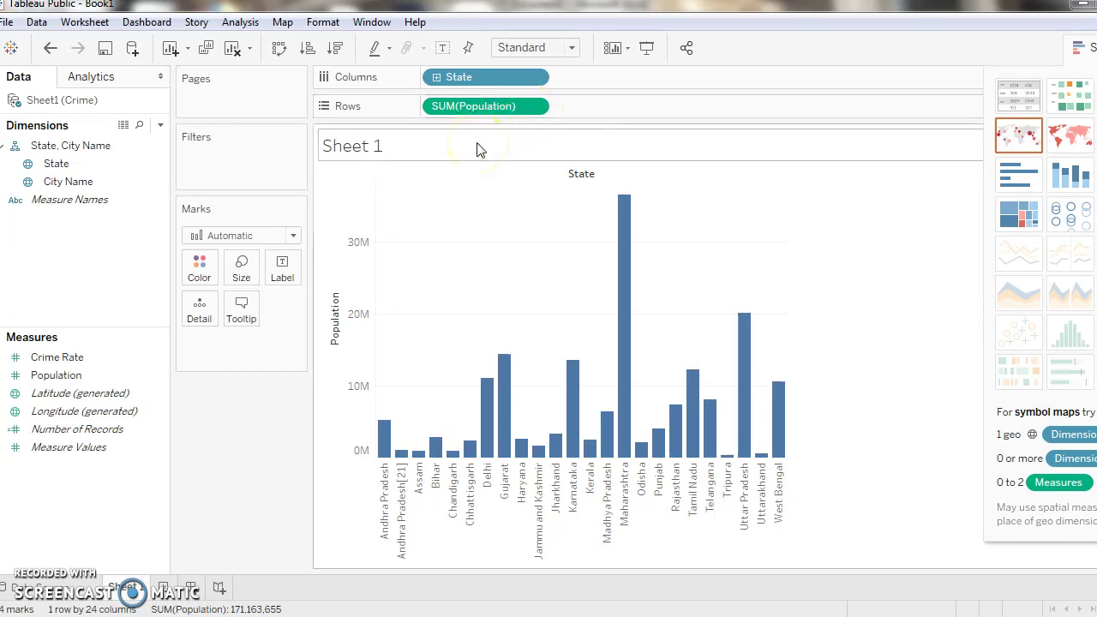
{"action": "left_click", "coordinate": [522, 113]}
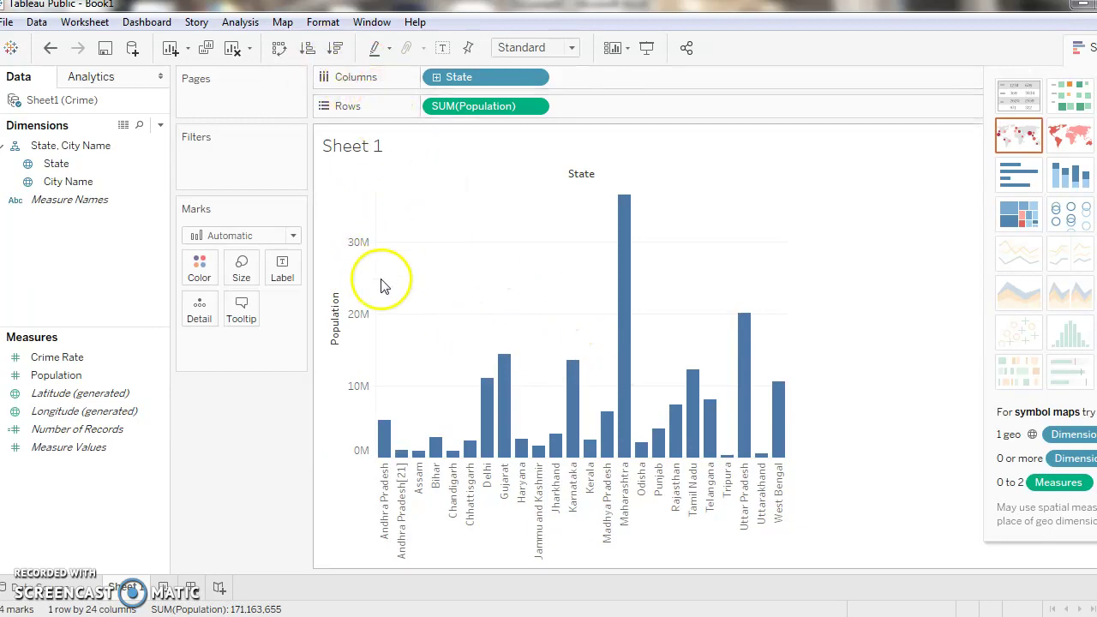
- Sort the state bars in descending order of population and inspect the tallest bars' details
{"action": "left_click", "coordinate": [337, 50]}
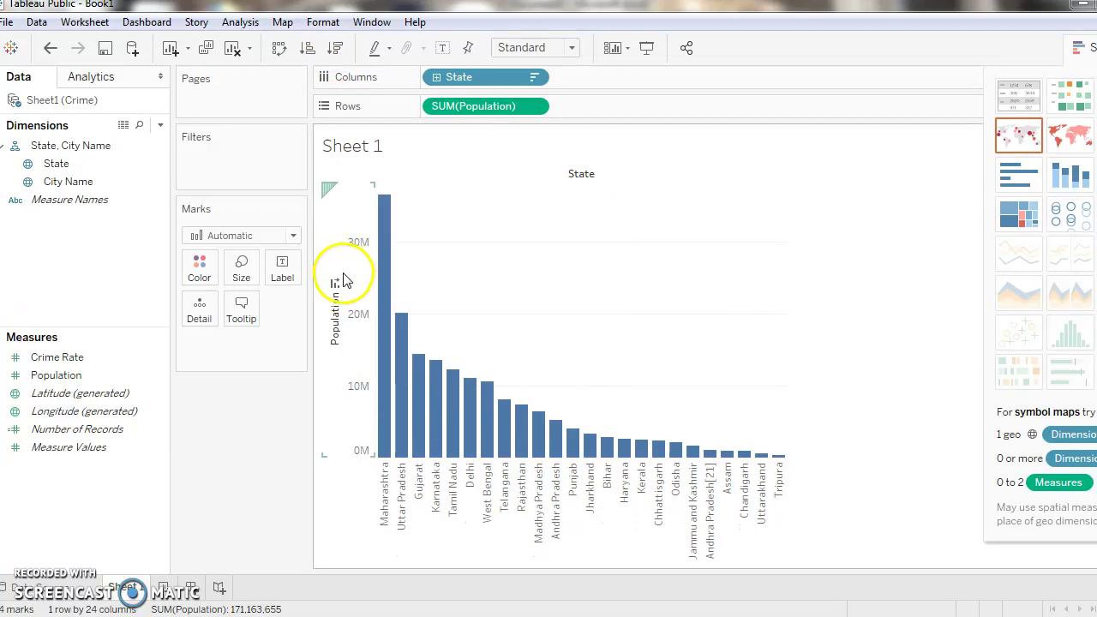
{"action": "mouse_move", "coordinate": [384, 244]}
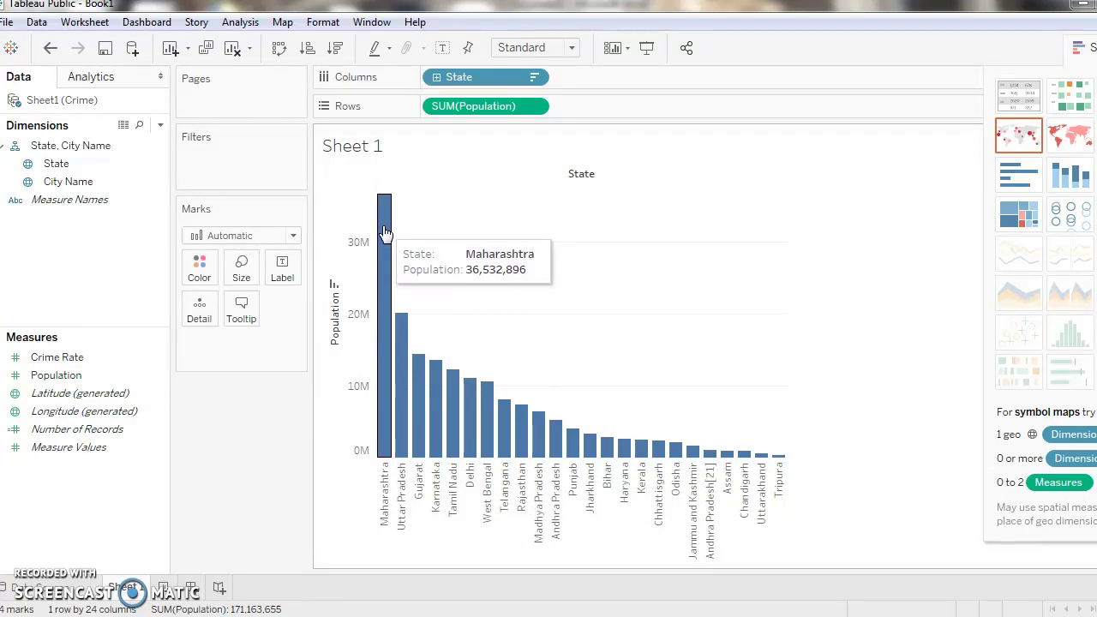
{"action": "left_click", "coordinate": [403, 287]}
{"action": "mouse_move", "coordinate": [388, 280]}
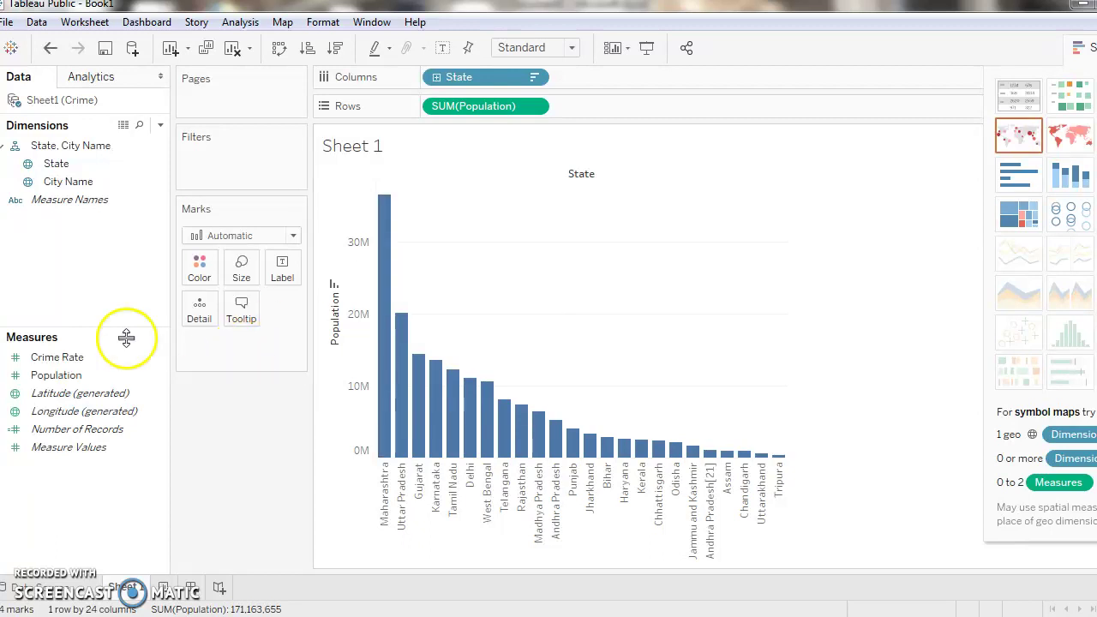
- Color the state bars by the Population measure and check the details of the Maharashtra bar
{"action": "left_click", "coordinate": [92, 375]}
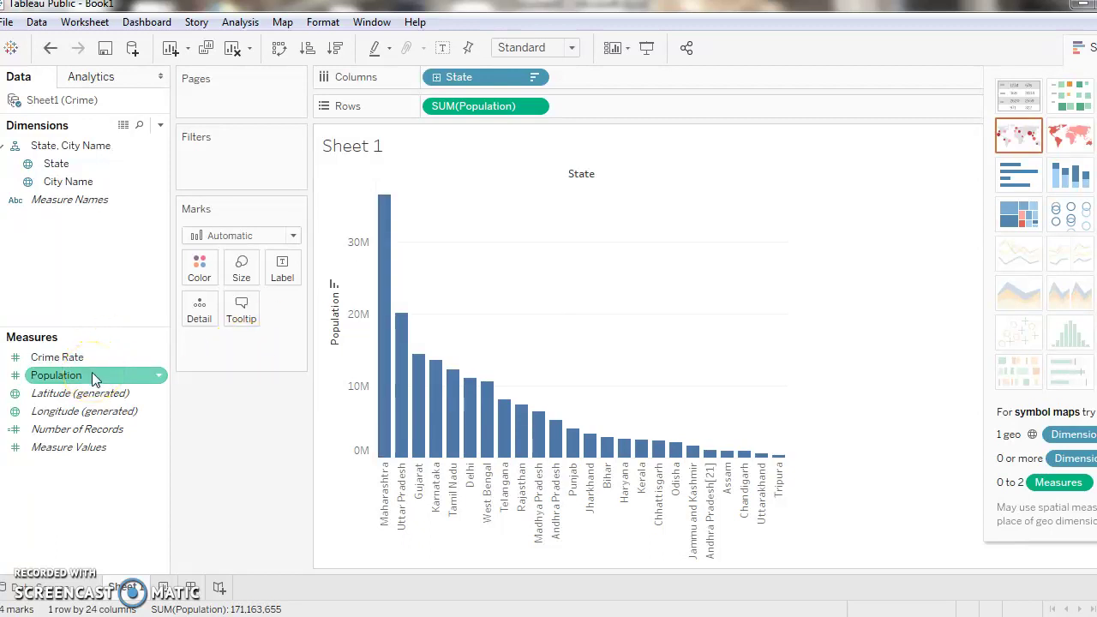
{"action": "left_click_drag", "start_coordinate": [92, 372], "coordinate": [200, 268]}
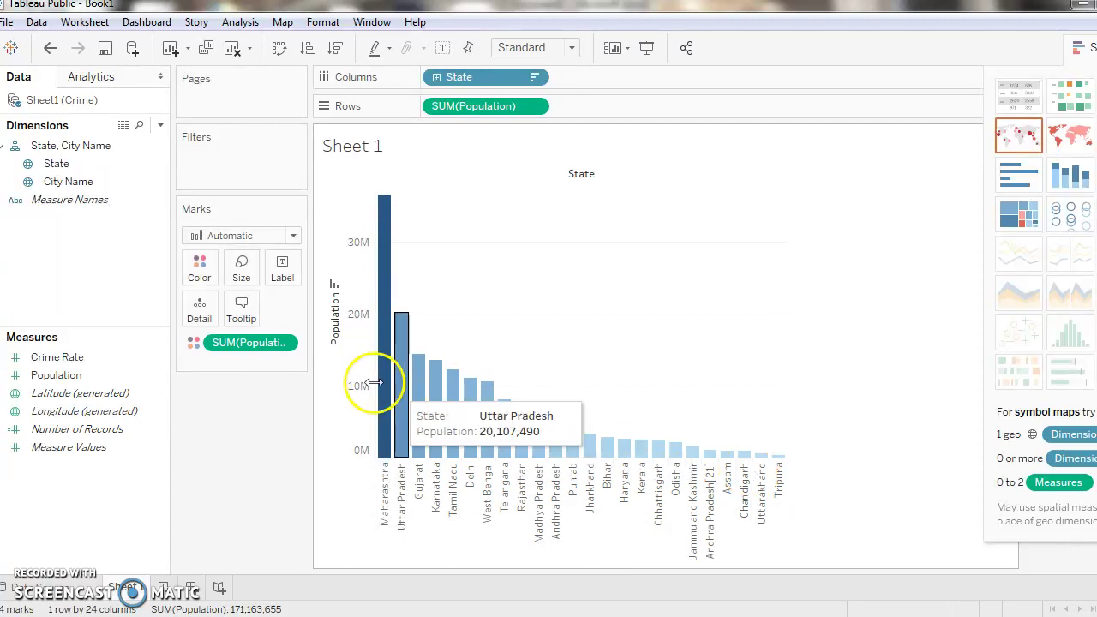
{"action": "mouse_move", "coordinate": [384, 373]}
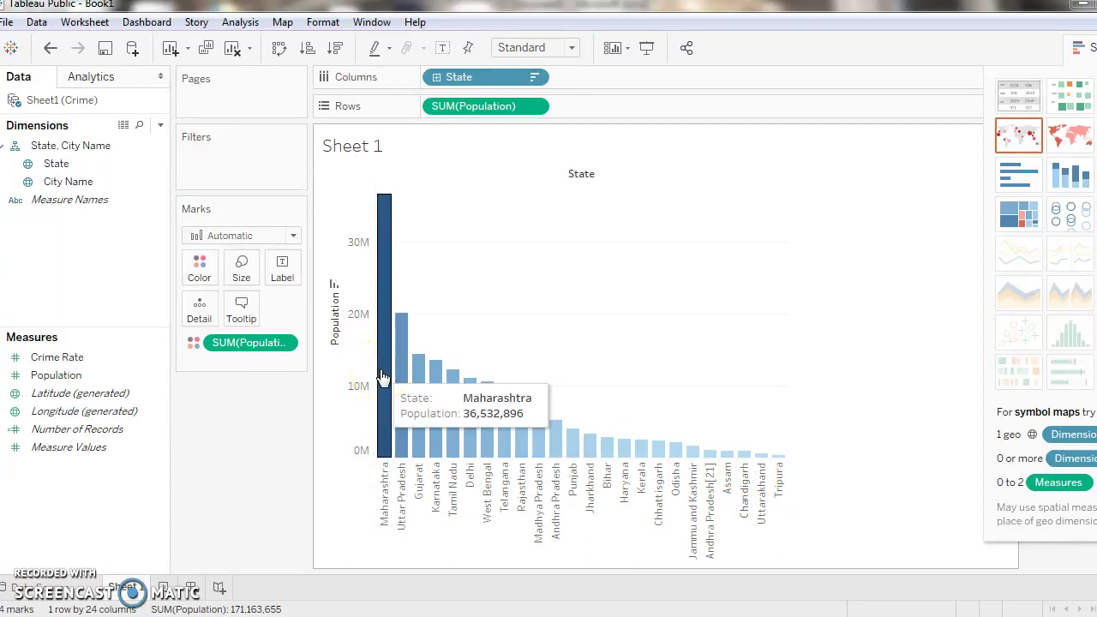
{"action": "left_click", "coordinate": [380, 354]}
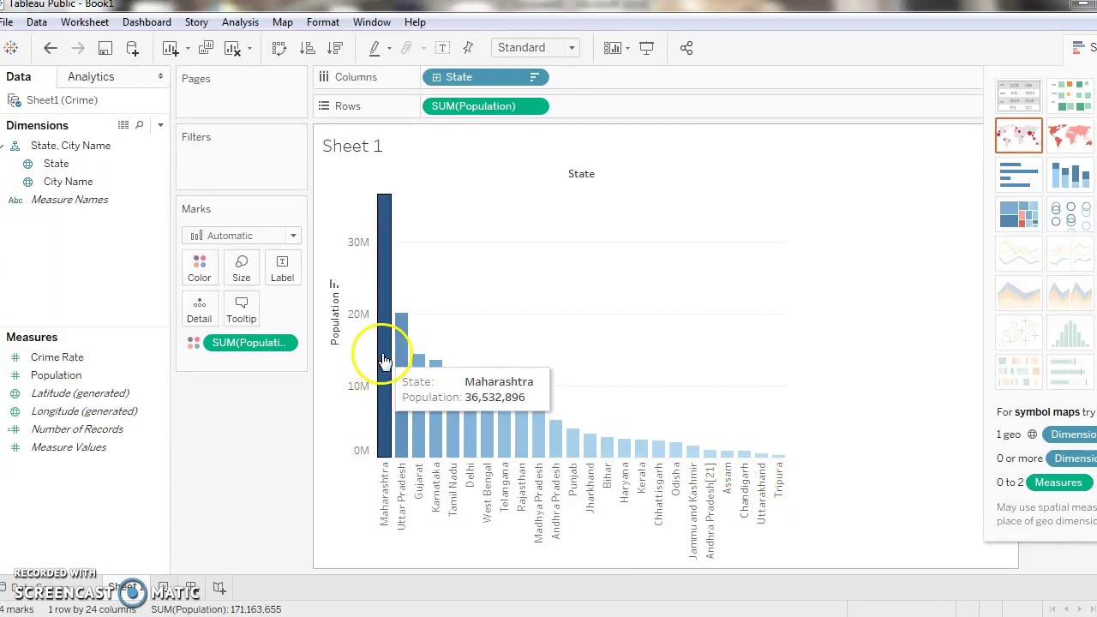
- Move the Show Me chart palette down so that it uncovers the population color legend
{"action": "left_click", "coordinate": [705, 338]}
{"action": "left_click", "coordinate": [1064, 144]}
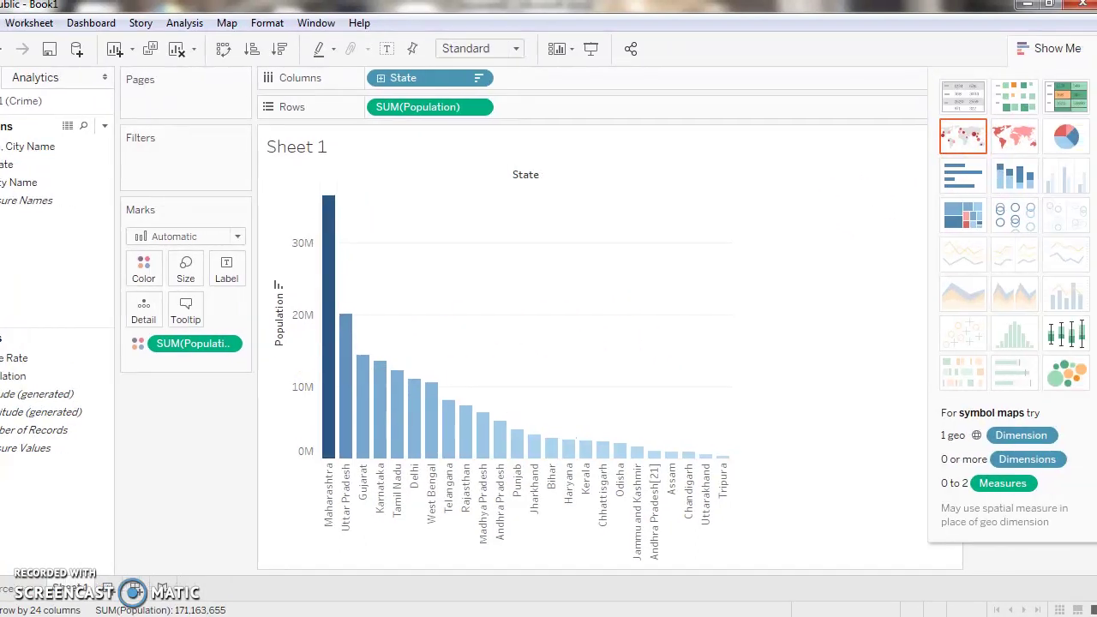
{"action": "left_click_drag", "start_coordinate": [1078, 59], "coordinate": [1082, 237]}
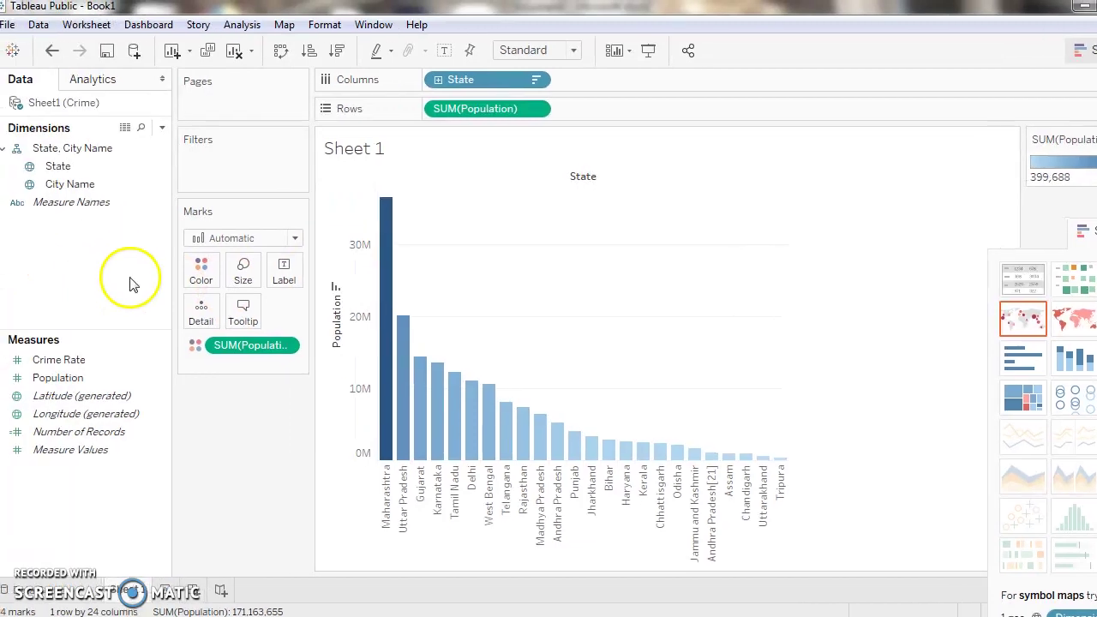
- Check the tallest state bars' details and color the bars by the State dimension
{"action": "mouse_move", "coordinate": [384, 322]}
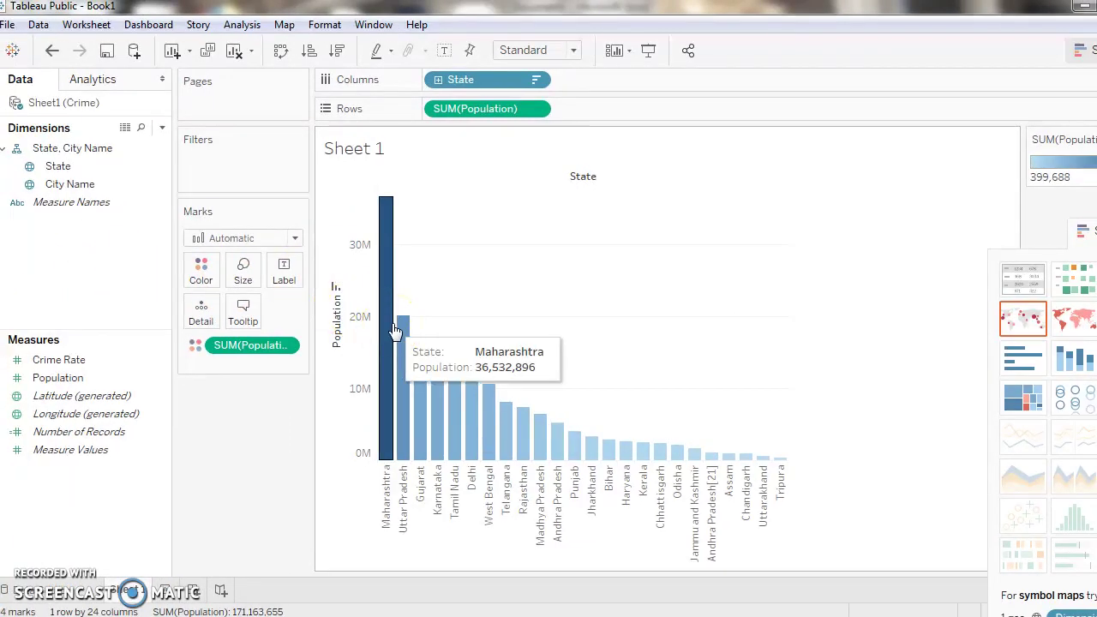
{"action": "left_click", "coordinate": [403, 335]}
{"action": "left_click", "coordinate": [389, 349]}
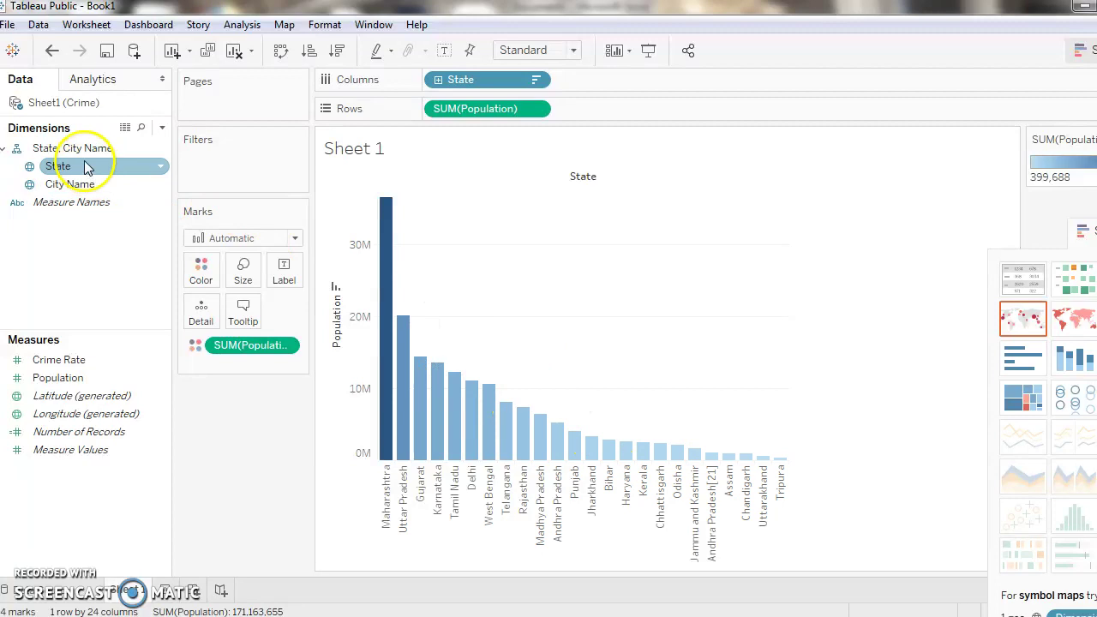
{"action": "left_click_drag", "start_coordinate": [84, 165], "coordinate": [198, 268]}
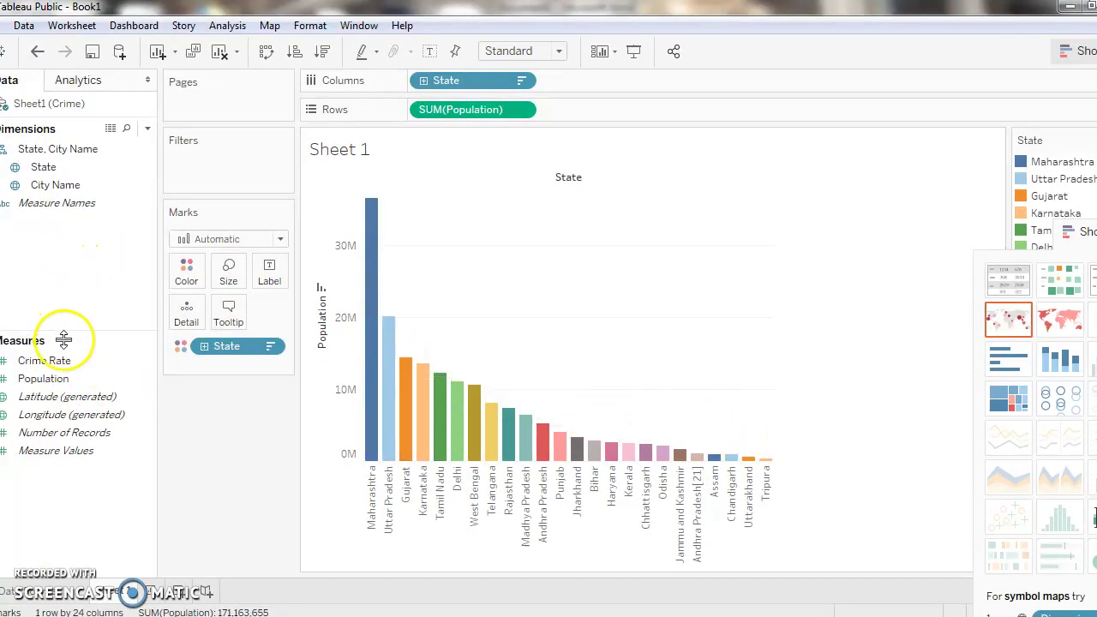
- Size the state bars by the Population measure and check the details of the Maharashtra bar
{"action": "left_click_drag", "start_coordinate": [68, 387], "coordinate": [230, 278]}
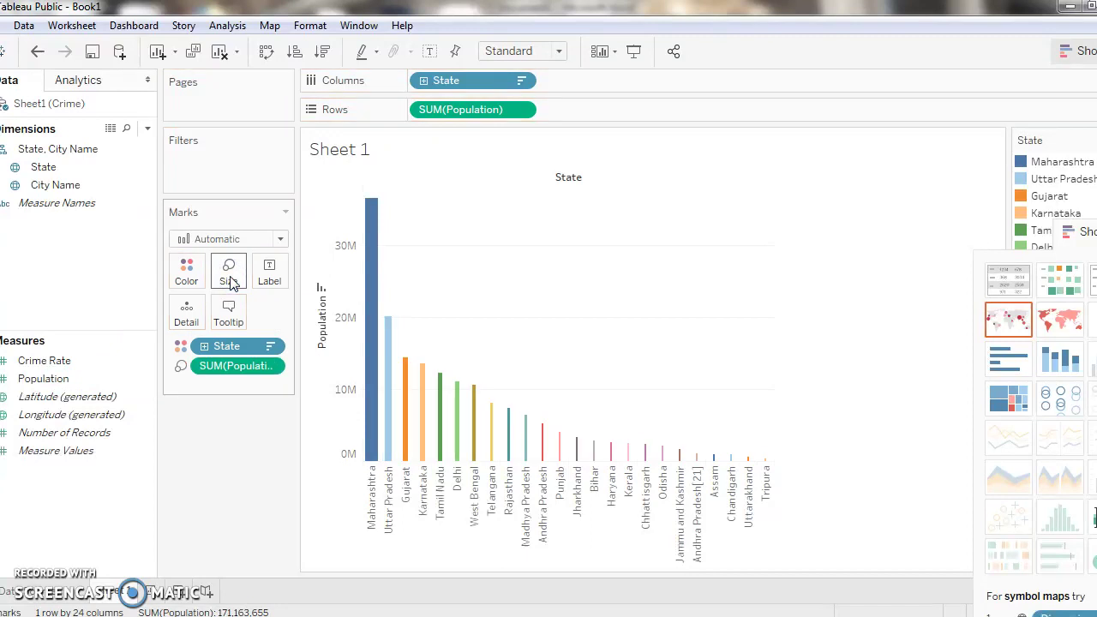
{"action": "mouse_move", "coordinate": [379, 391]}
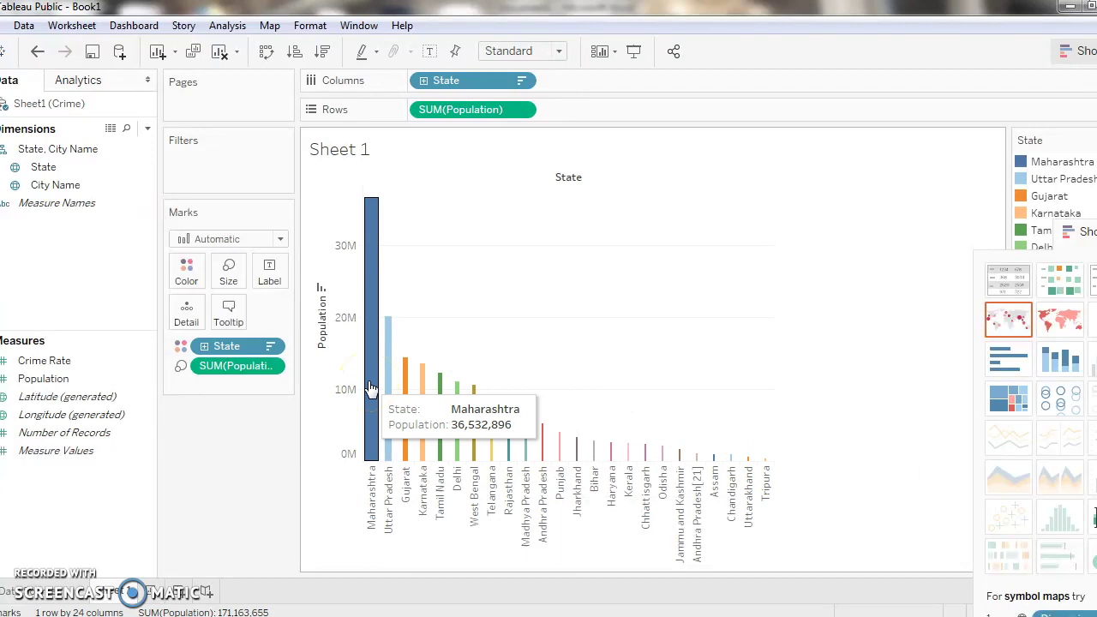
{"action": "left_click_drag", "start_coordinate": [370, 388], "coordinate": [370, 348]}
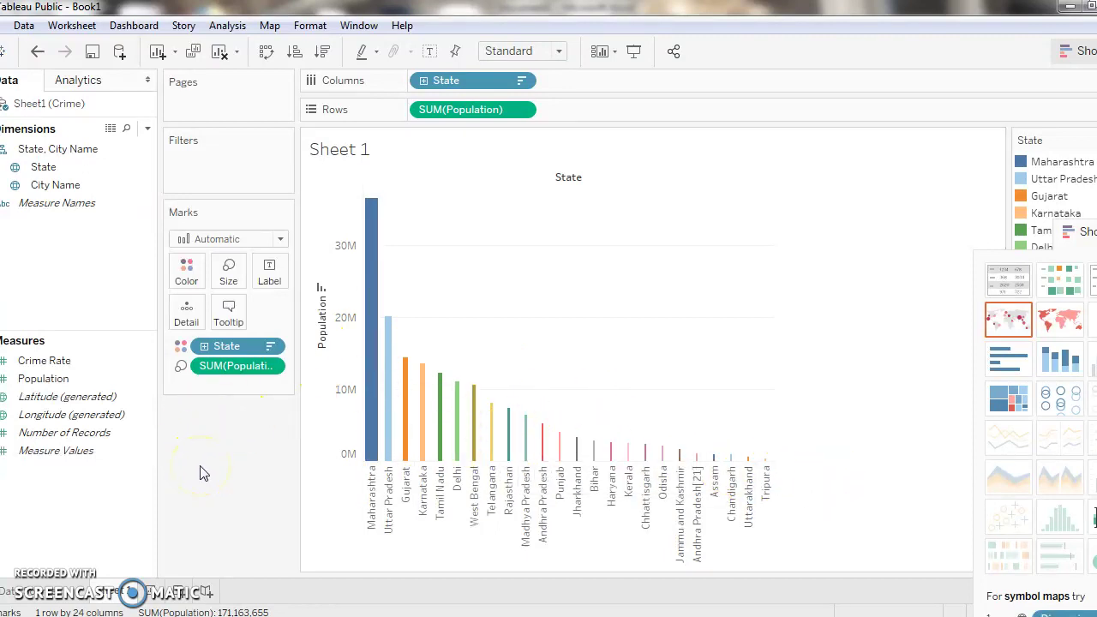
{"action": "left_click", "coordinate": [128, 379]}
{"action": "left_click_drag", "start_coordinate": [120, 360], "coordinate": [120, 142]}
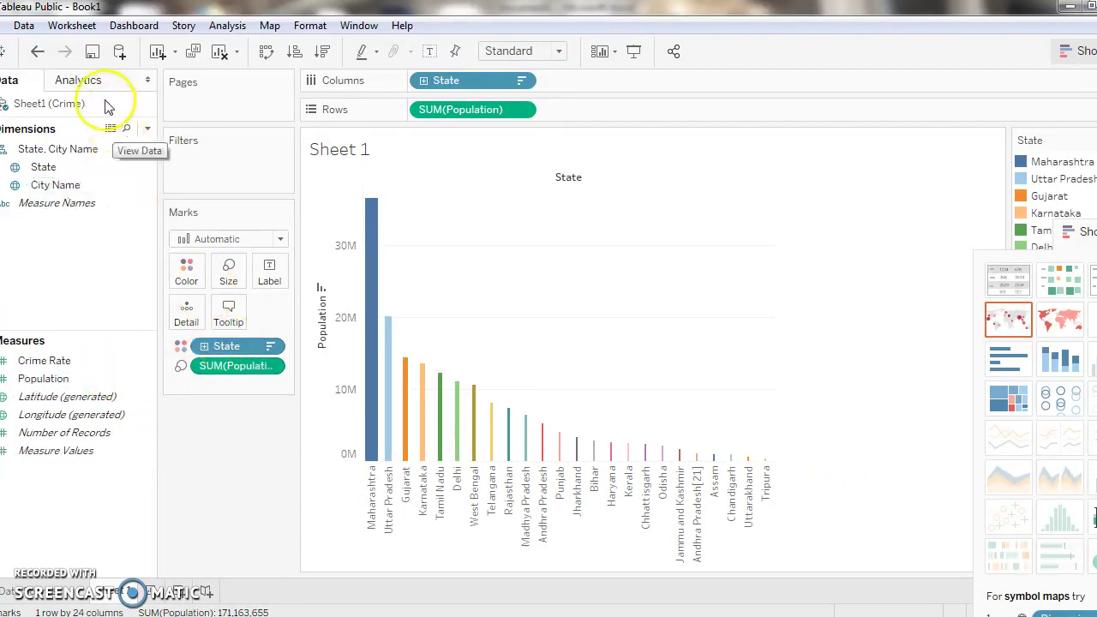
- Undo the Population sizing, the State coloring and the Population coloring of the bars
{"action": "left_click", "coordinate": [38, 53]}
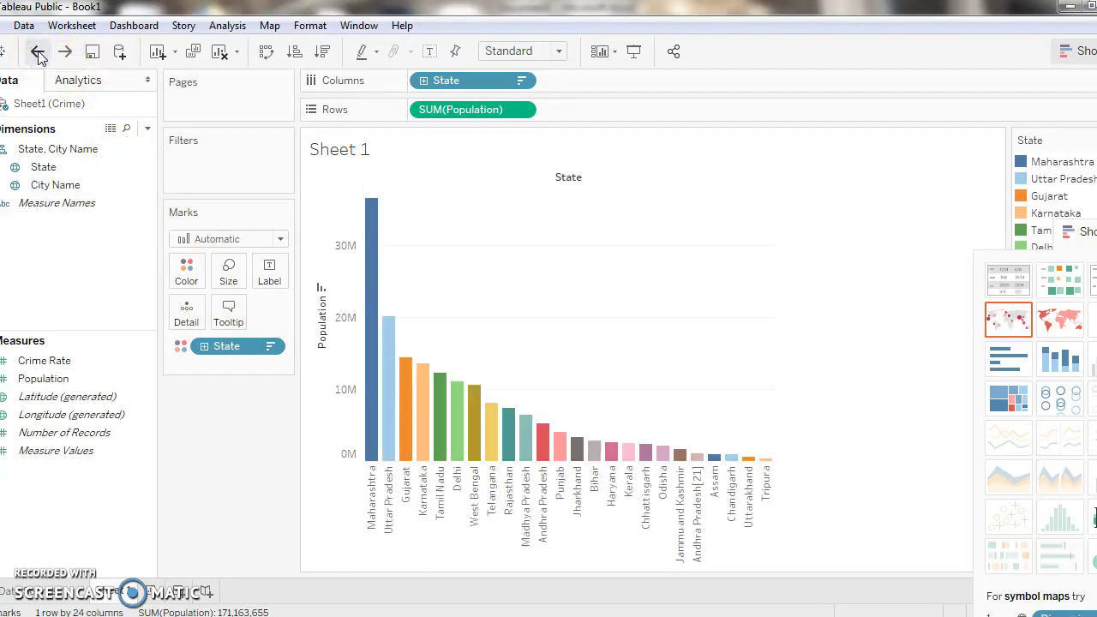
{"action": "left_click", "coordinate": [37, 53]}
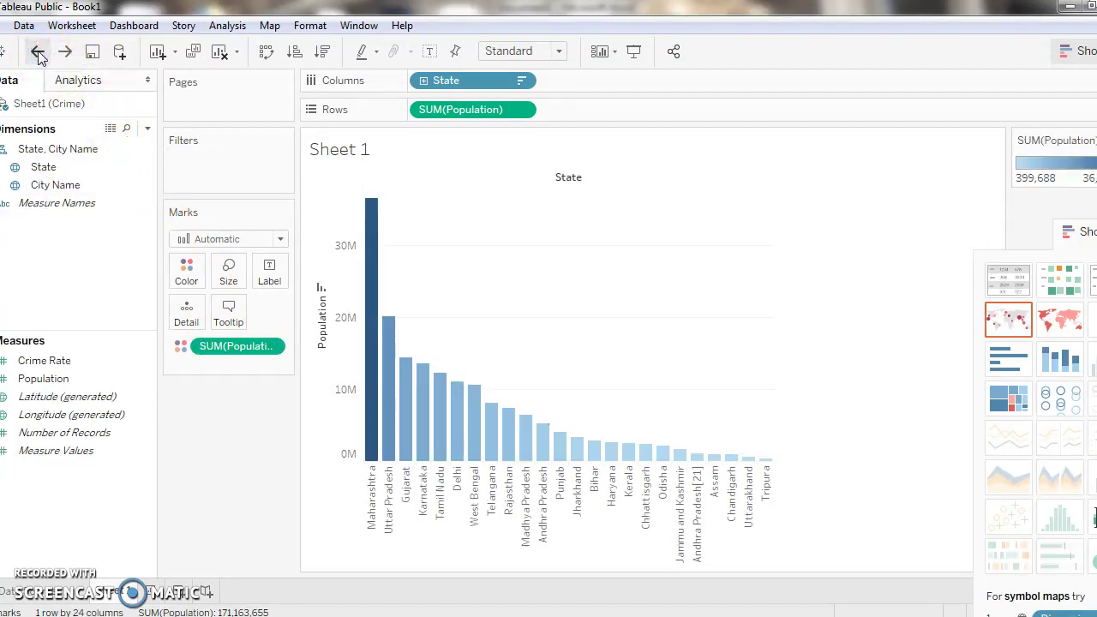
{"action": "left_click", "coordinate": [37, 53]}
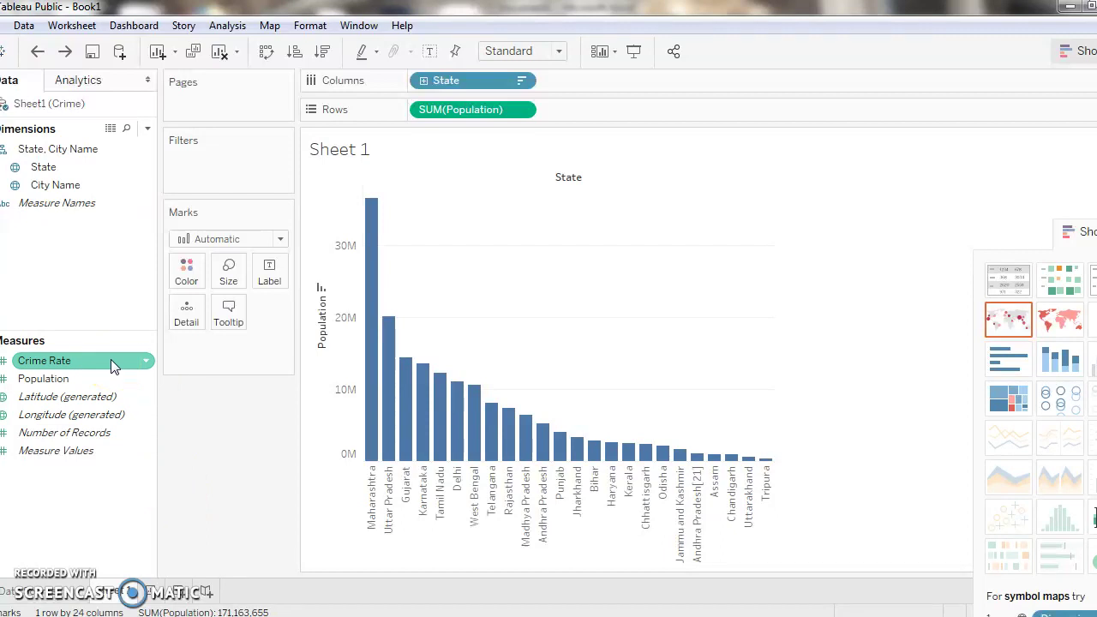
- Size the state bars by the Crime Rate measure and compare the widths of the bars
{"action": "left_click_drag", "start_coordinate": [110, 359], "coordinate": [237, 270]}
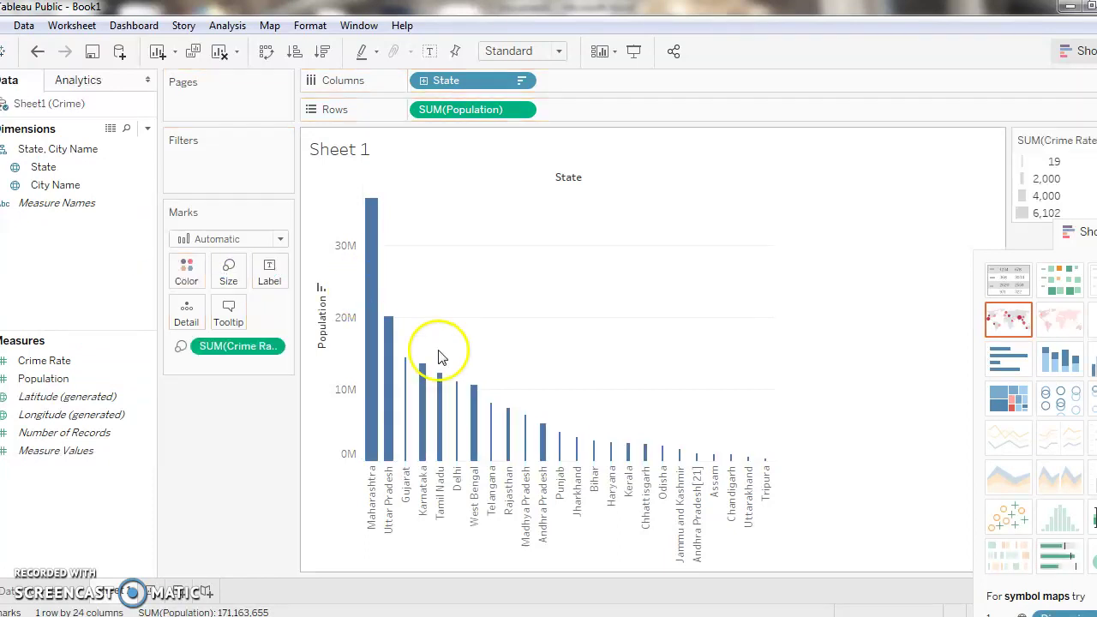
{"action": "mouse_move", "coordinate": [371, 384]}
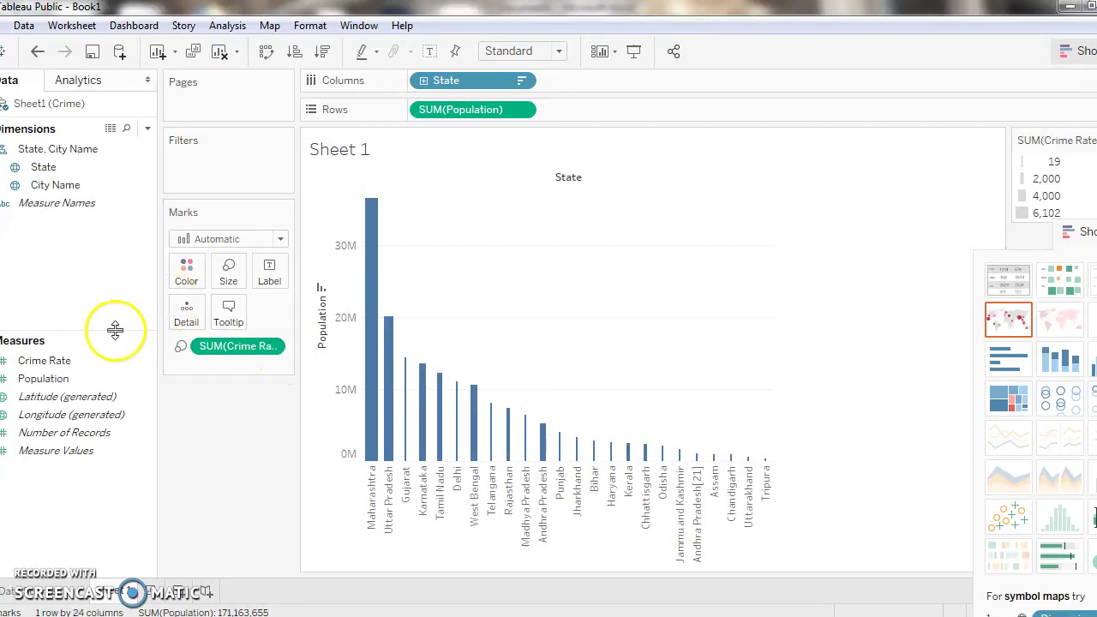
{"action": "mouse_move", "coordinate": [372, 232]}
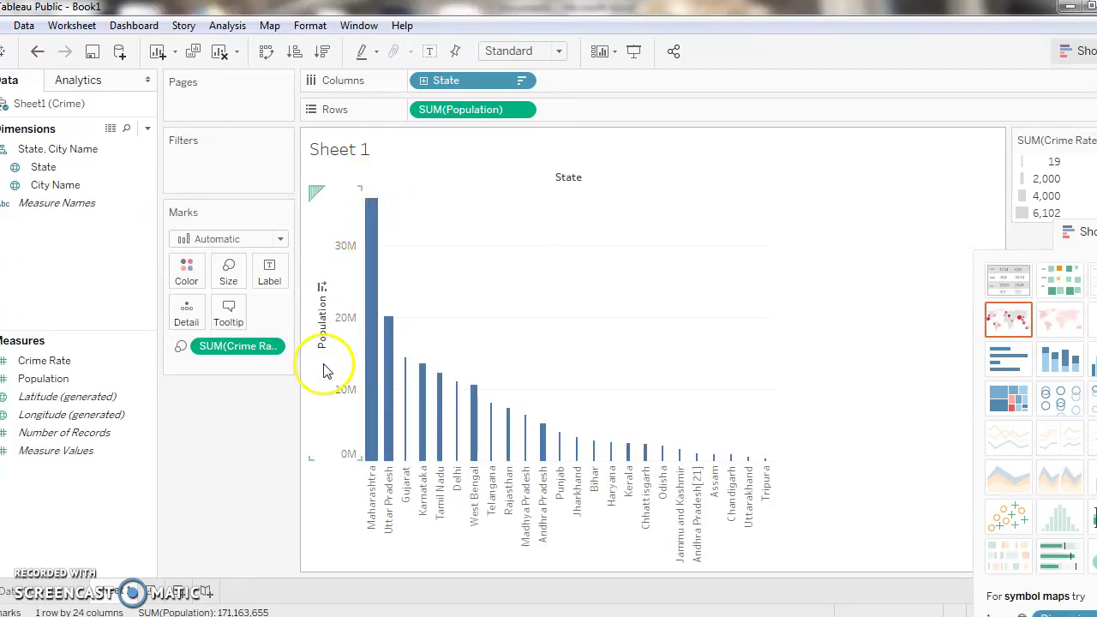
- Label the state bars with the sum of Population and move the Show Me chart palette up to browse its chart types
{"action": "left_click_drag", "start_coordinate": [85, 383], "coordinate": [276, 272]}
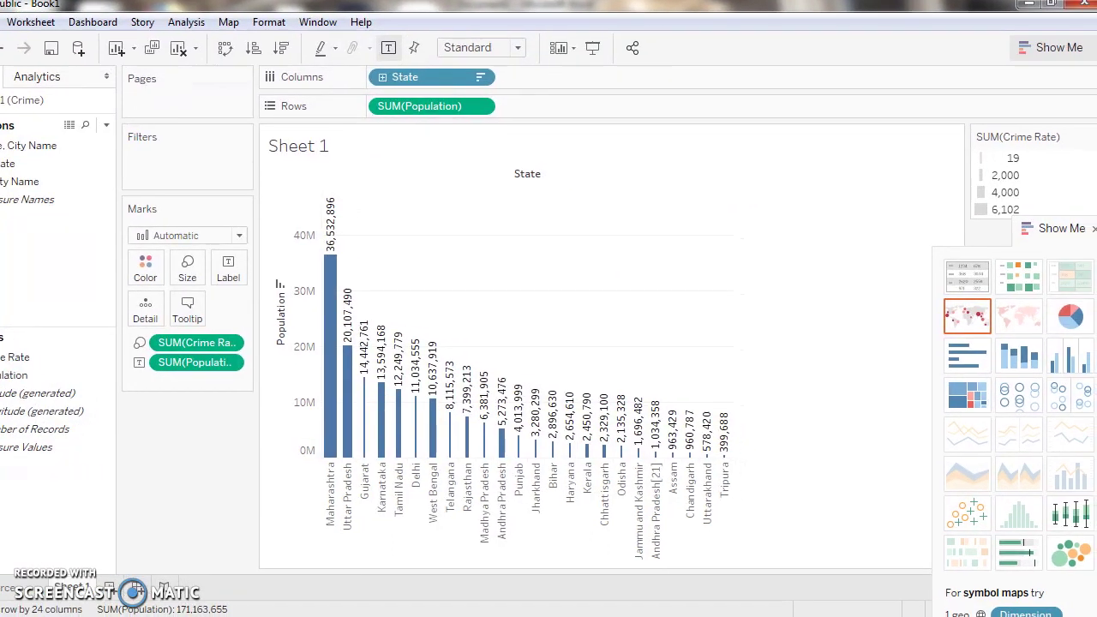
{"action": "left_click_drag", "start_coordinate": [1056, 228], "coordinate": [1040, 111]}
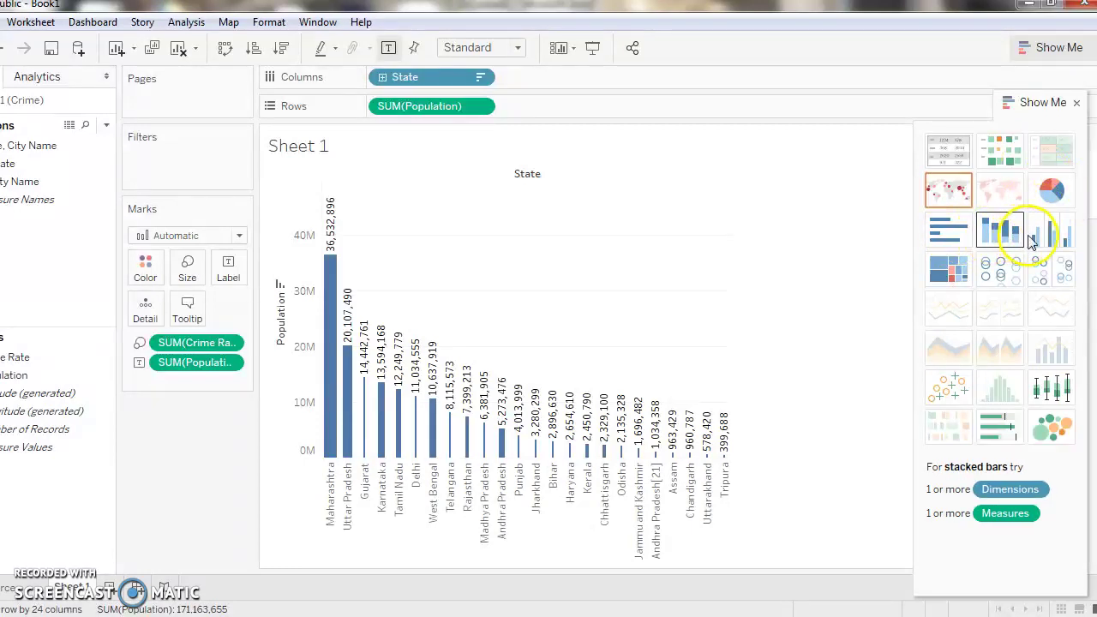
{"action": "left_click", "coordinate": [948, 268]}
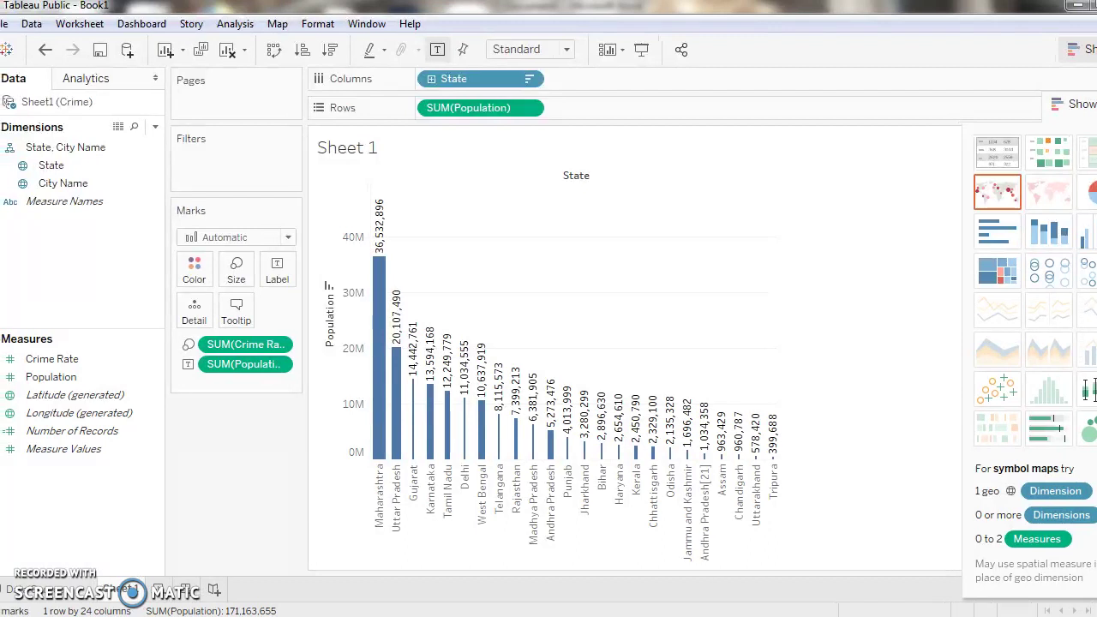
- Add a new worksheet with a bar chart of State on Columns and the sum of Crime Rate on Rows
{"action": "left_click", "coordinate": [160, 594]}
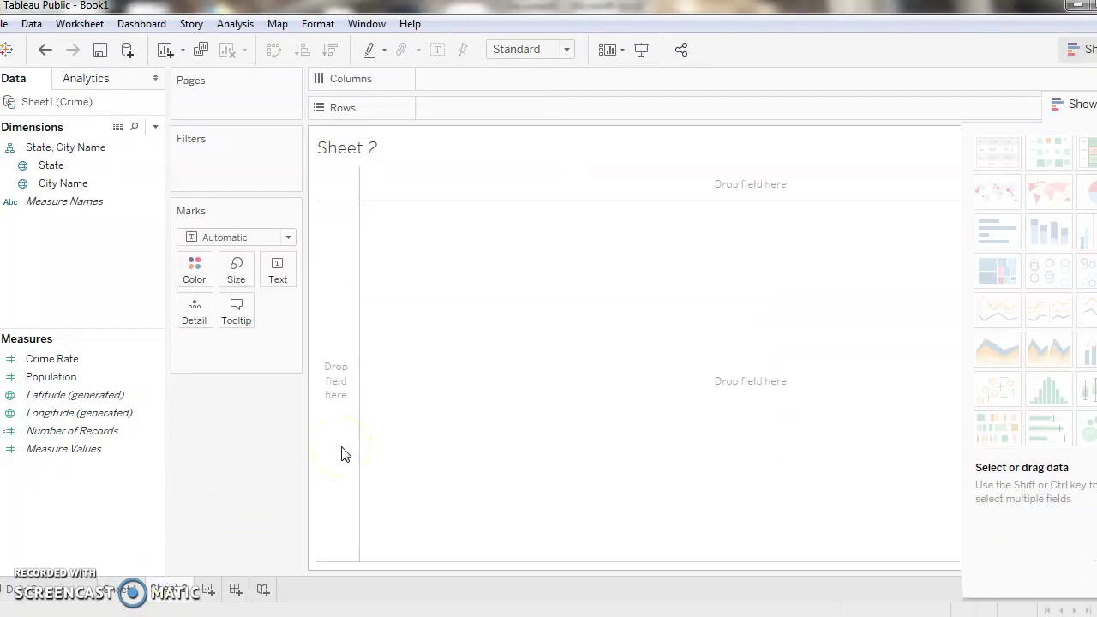
{"action": "left_click", "coordinate": [96, 183]}
{"action": "left_click", "coordinate": [95, 166]}
{"action": "left_click_drag", "start_coordinate": [94, 165], "coordinate": [479, 79]}
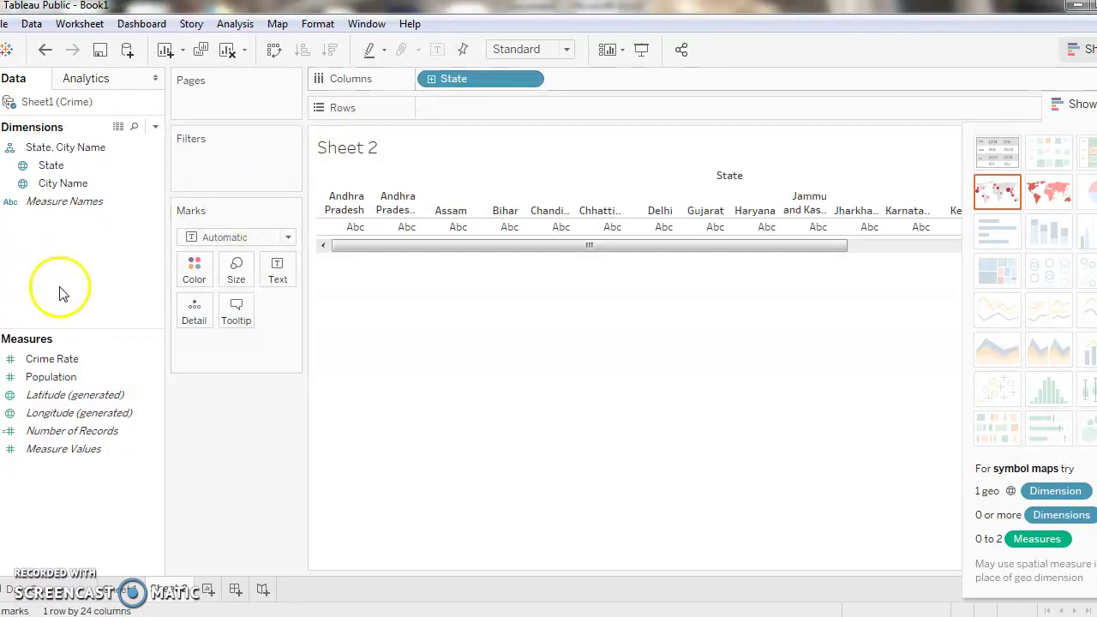
{"action": "left_click", "coordinate": [65, 360]}
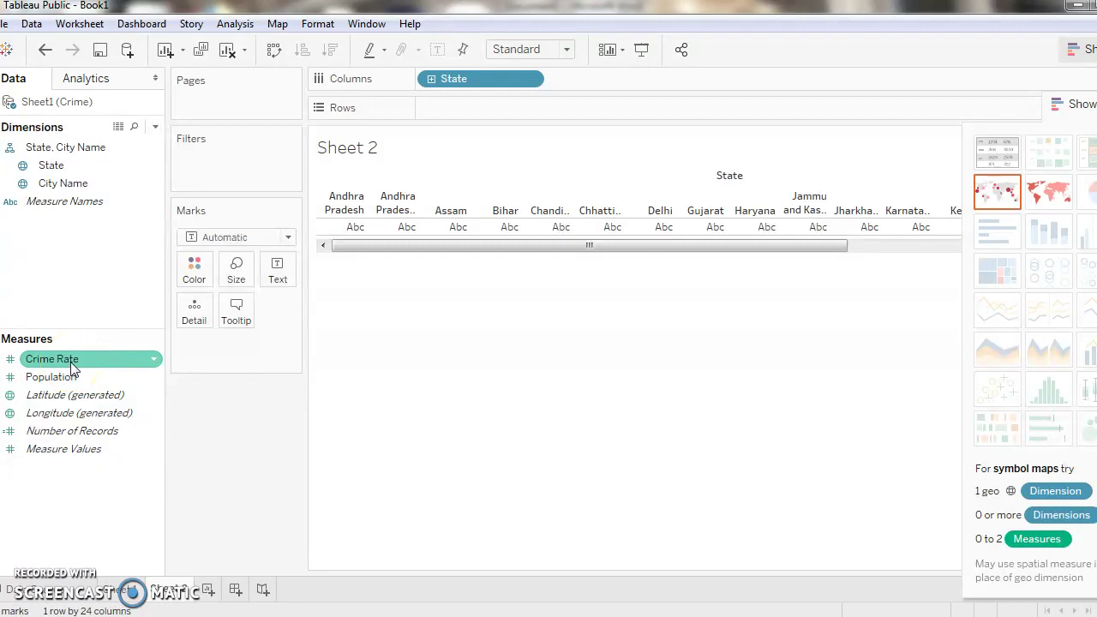
{"action": "left_click_drag", "start_coordinate": [71, 361], "coordinate": [472, 109]}
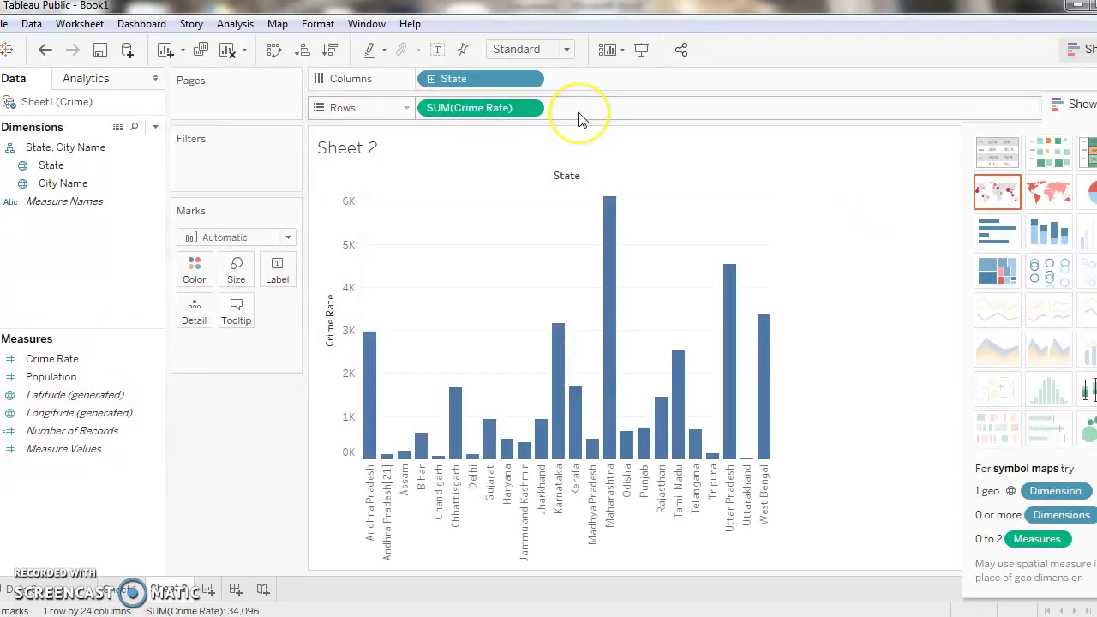
- Aggregate Crime Rate on Rows as Average and sort the state bars in descending order
{"action": "left_click_drag", "start_coordinate": [580, 119], "coordinate": [552, 118]}
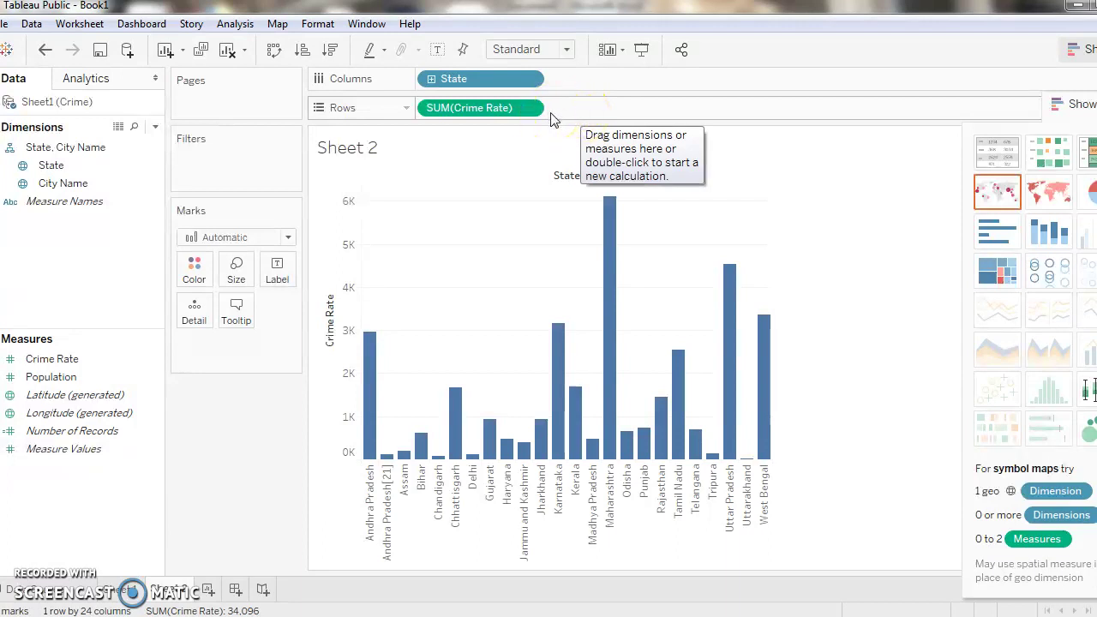
{"action": "left_click", "coordinate": [531, 112]}
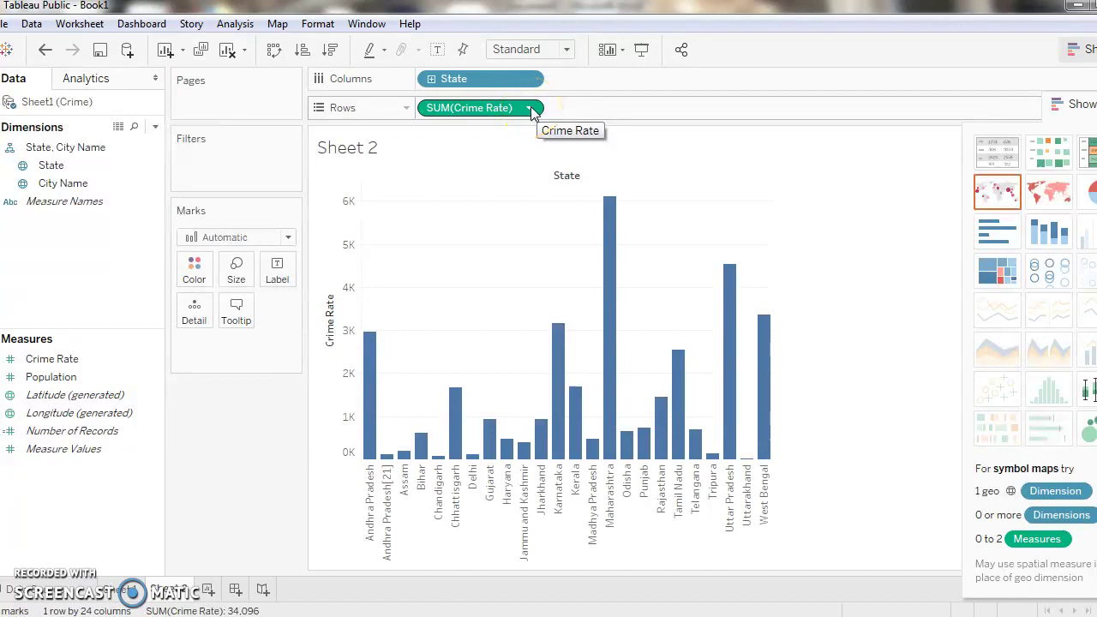
{"action": "left_click", "coordinate": [531, 112]}
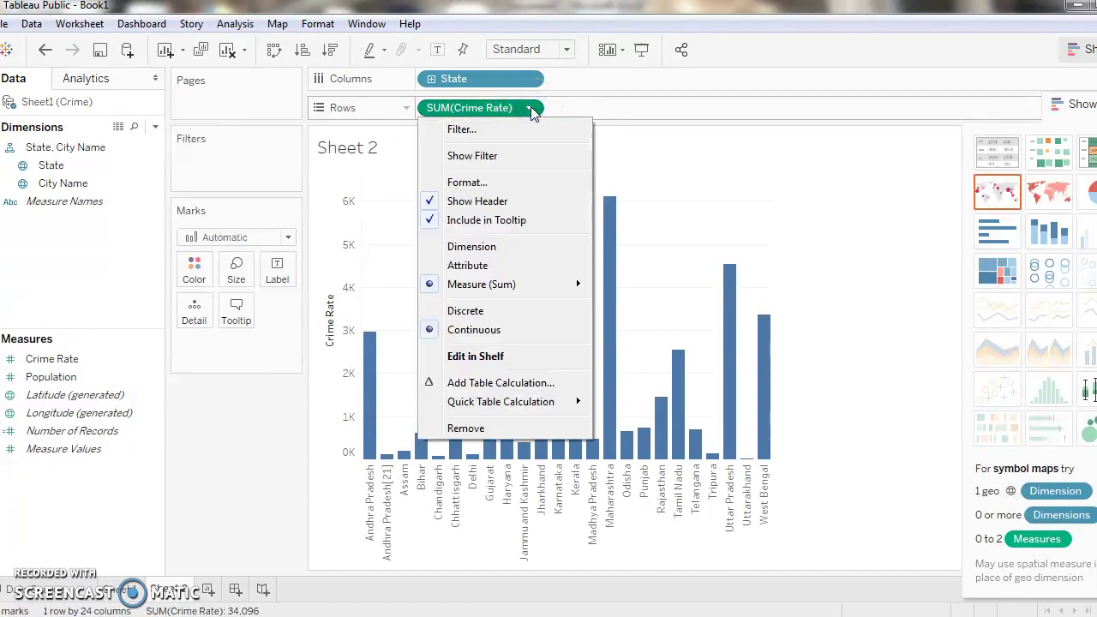
{"action": "mouse_move", "coordinate": [529, 285]}
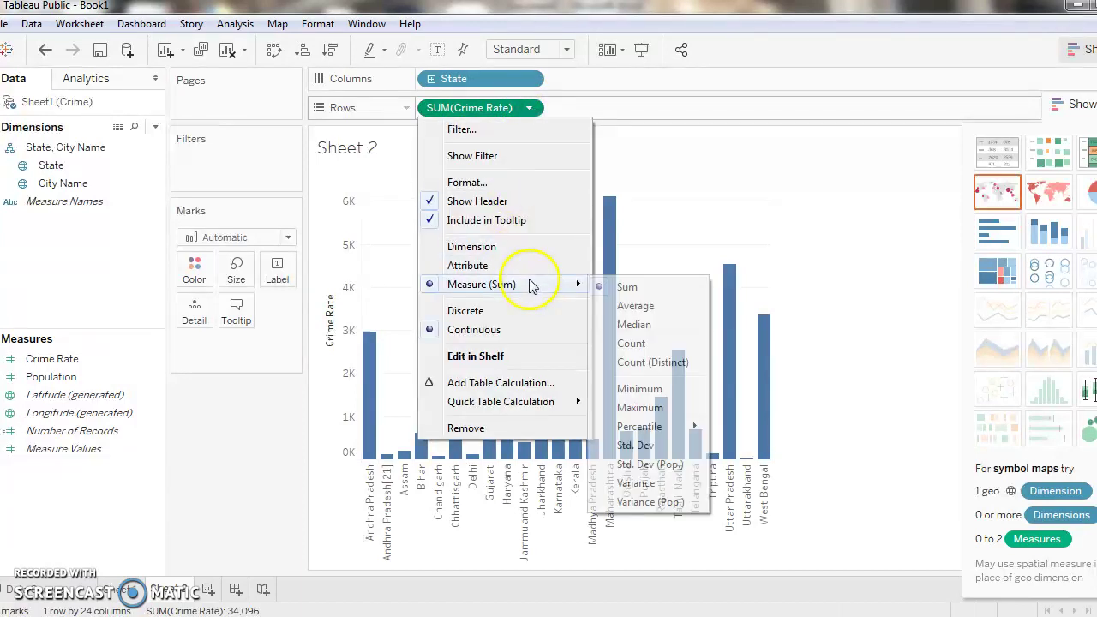
{"action": "left_click", "coordinate": [634, 306]}
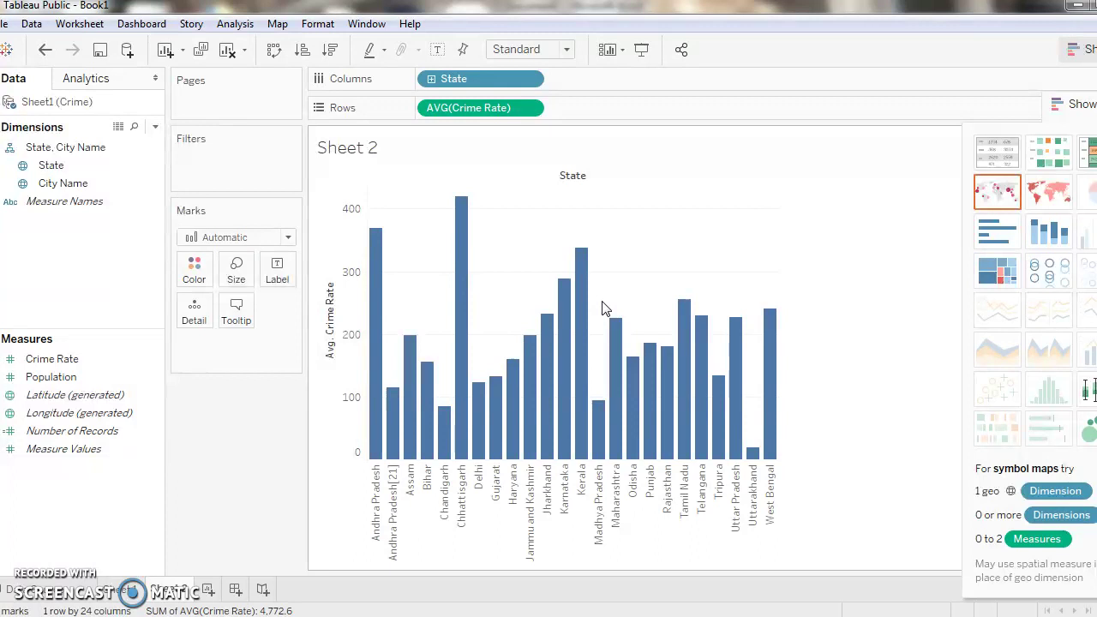
{"action": "left_click", "coordinate": [330, 51]}
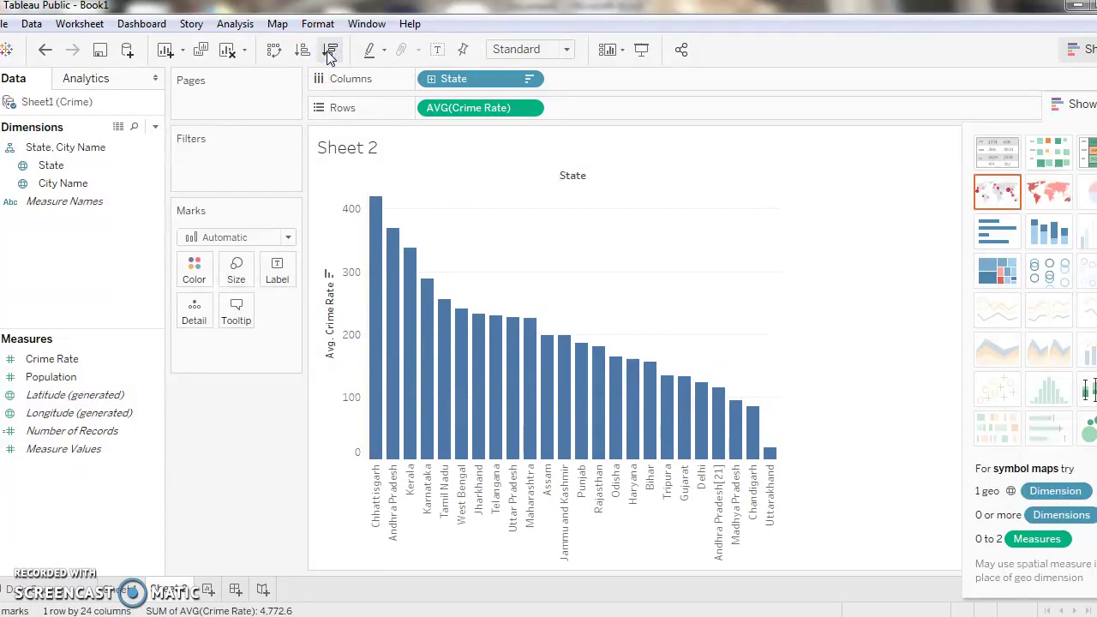
- Label the state bars with the sum of Crime Rate
{"action": "left_click", "coordinate": [95, 381]}
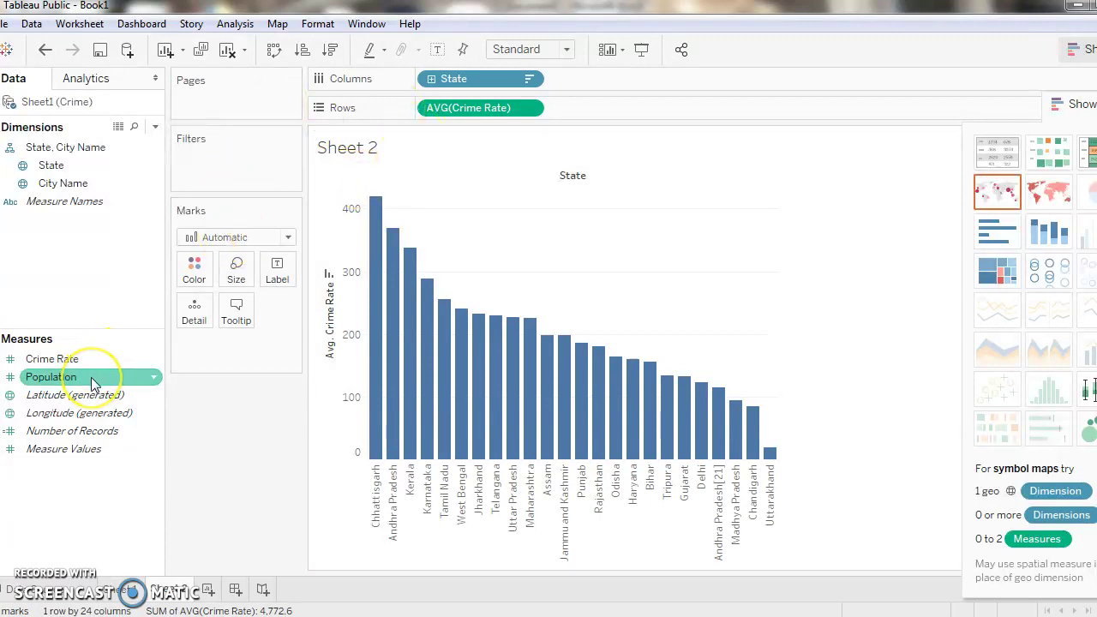
{"action": "left_click", "coordinate": [92, 360]}
{"action": "left_click", "coordinate": [97, 380]}
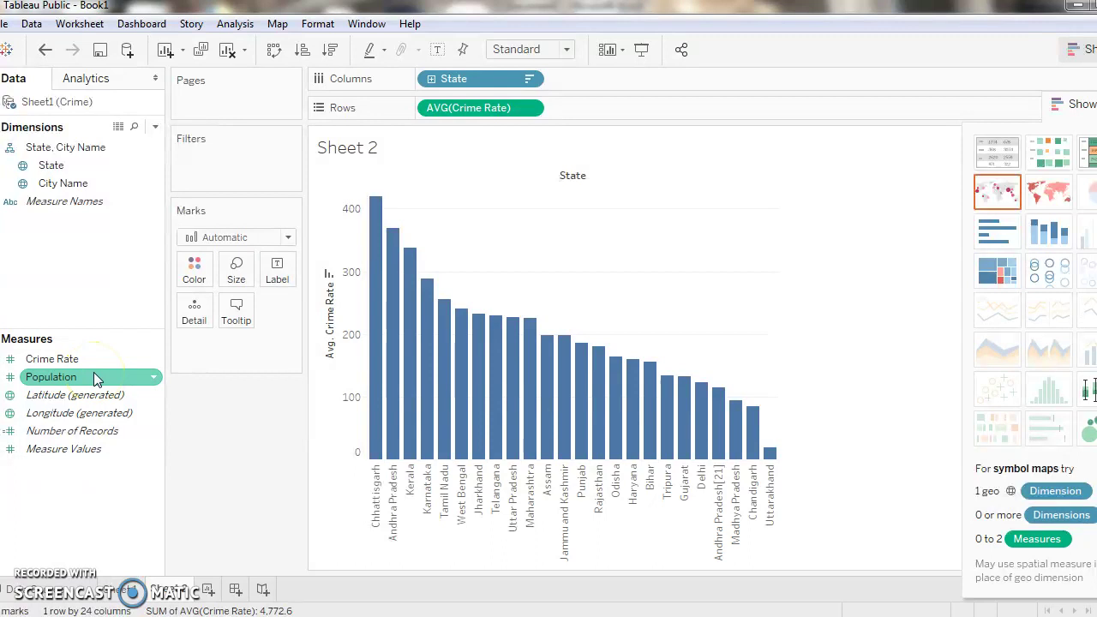
{"action": "left_click", "coordinate": [96, 364]}
{"action": "left_click_drag", "start_coordinate": [95, 360], "coordinate": [286, 268]}
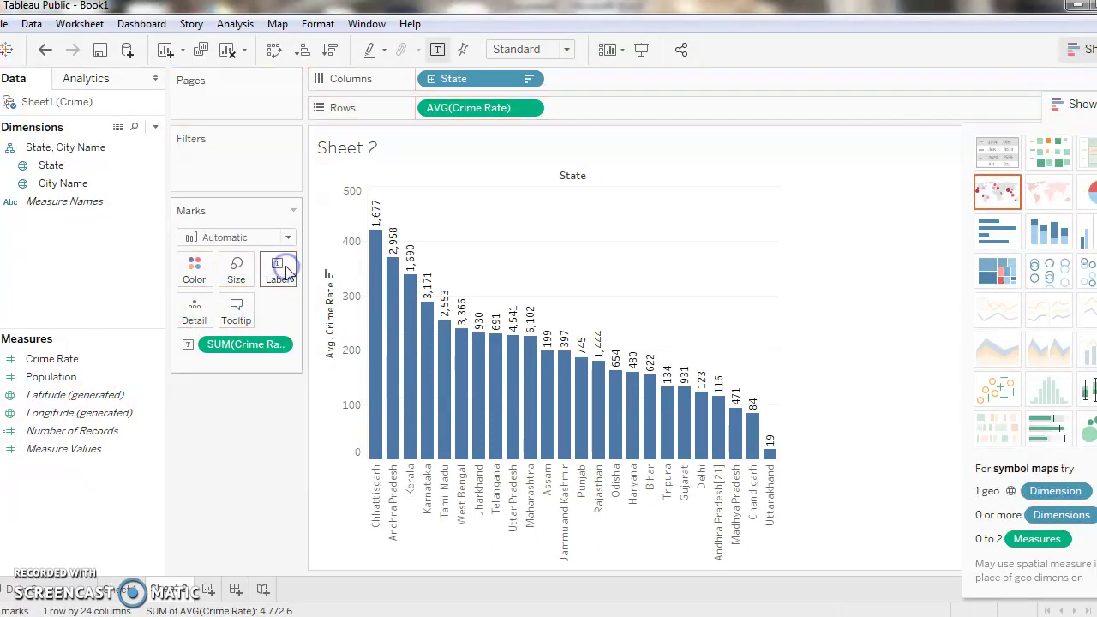
- Change the Crime Rate label to Attribute and check the details of the Chhattisgarh bar
{"action": "left_click", "coordinate": [278, 344]}
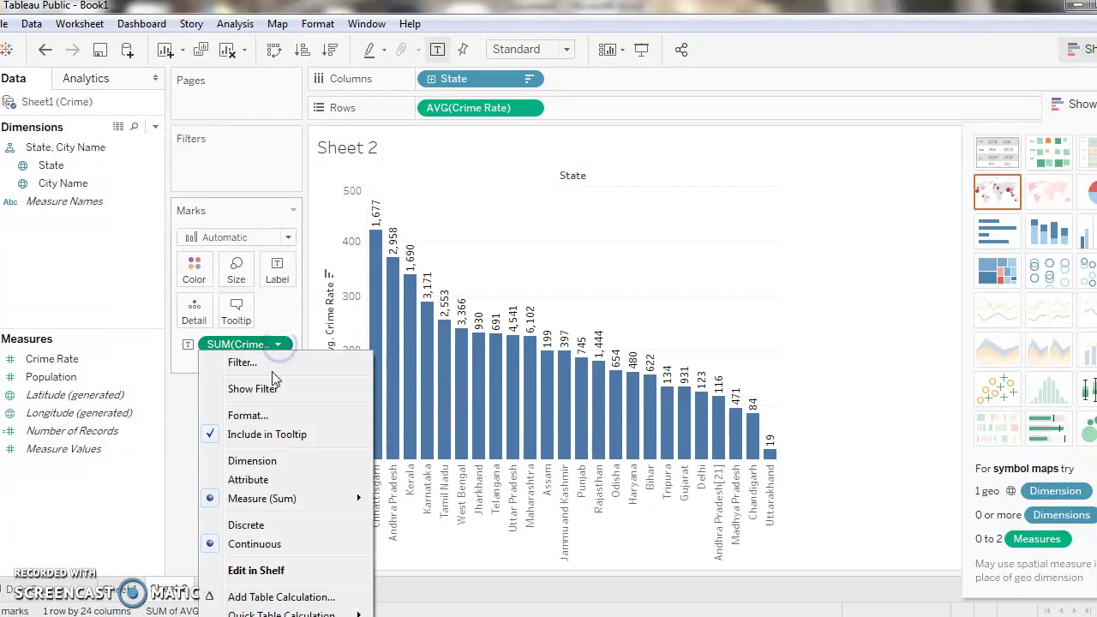
{"action": "left_click", "coordinate": [263, 481]}
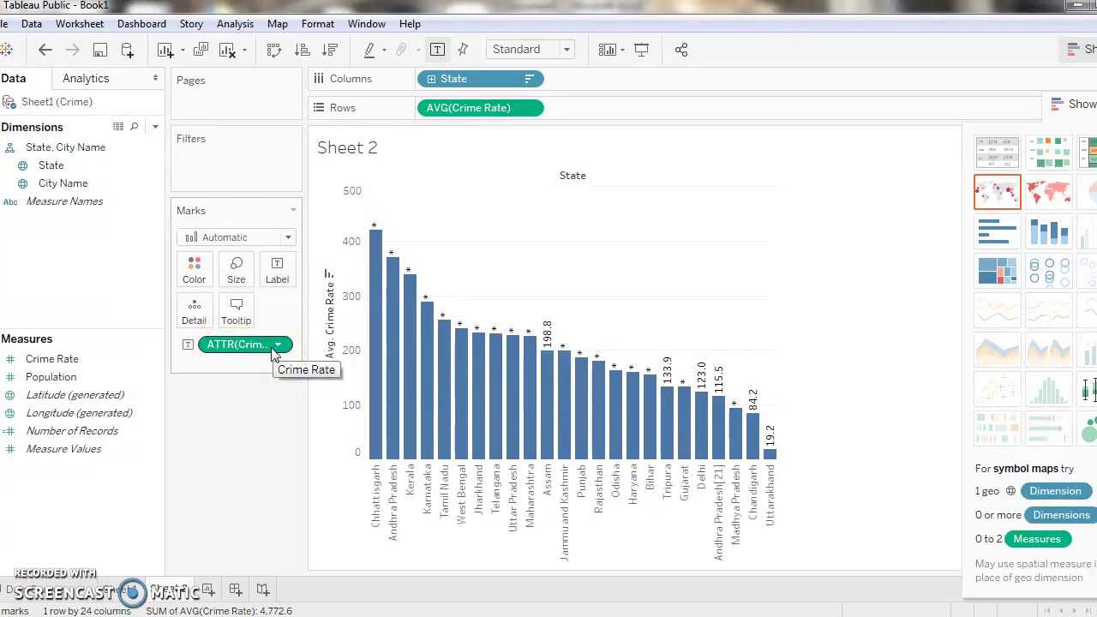
{"action": "left_click", "coordinate": [375, 230]}
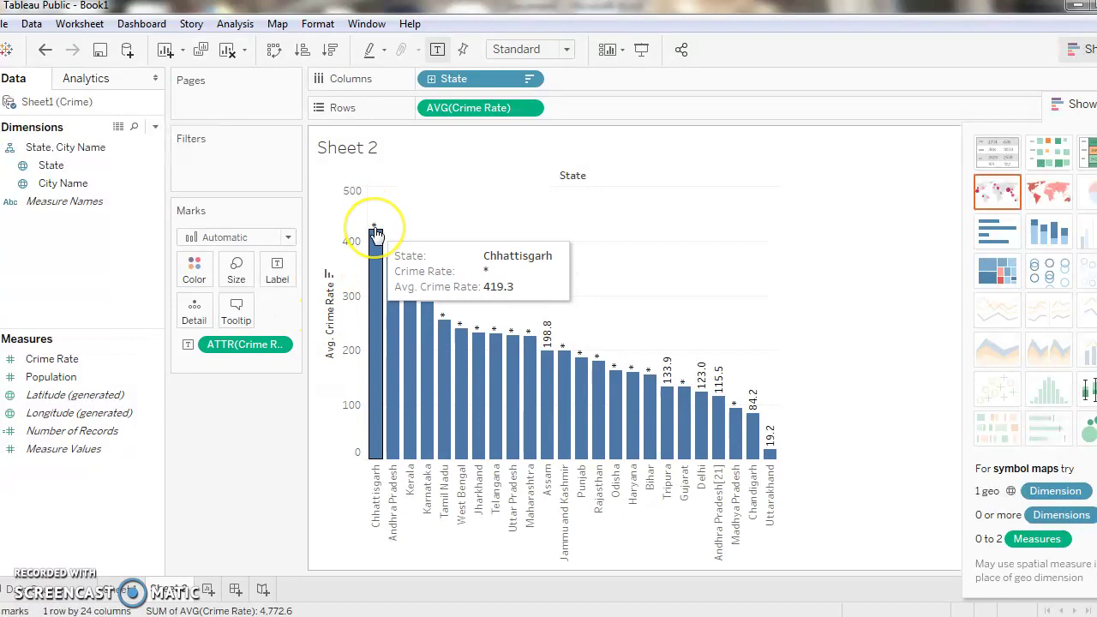
- Make the state bars narrower by lowering the mark size to slightly below the middle of its range
{"action": "left_click", "coordinate": [282, 344]}
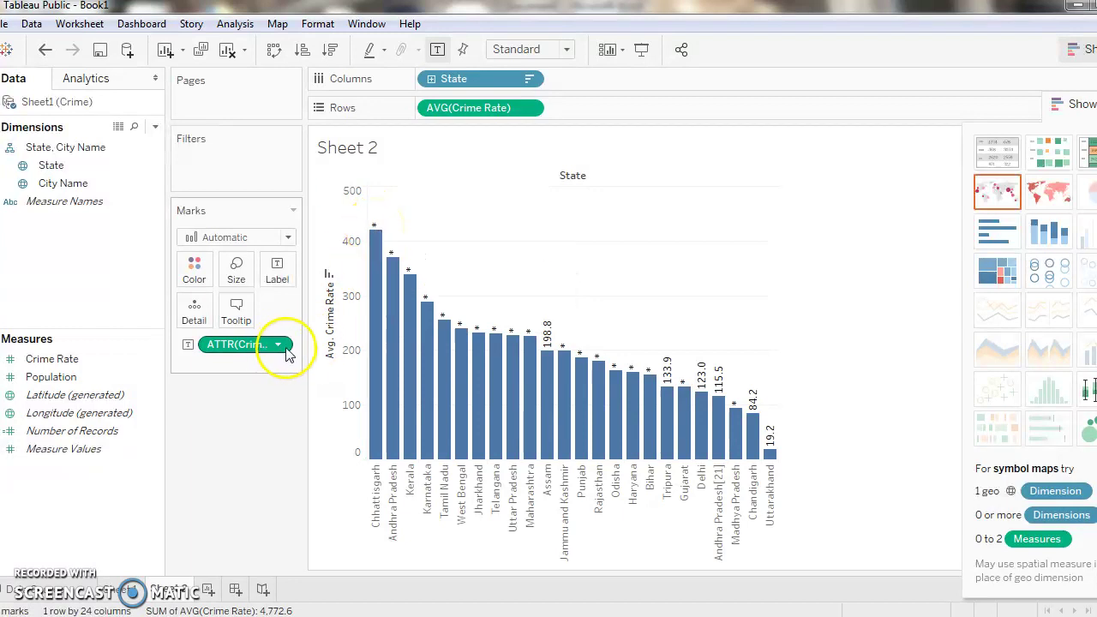
{"action": "left_click", "coordinate": [236, 269]}
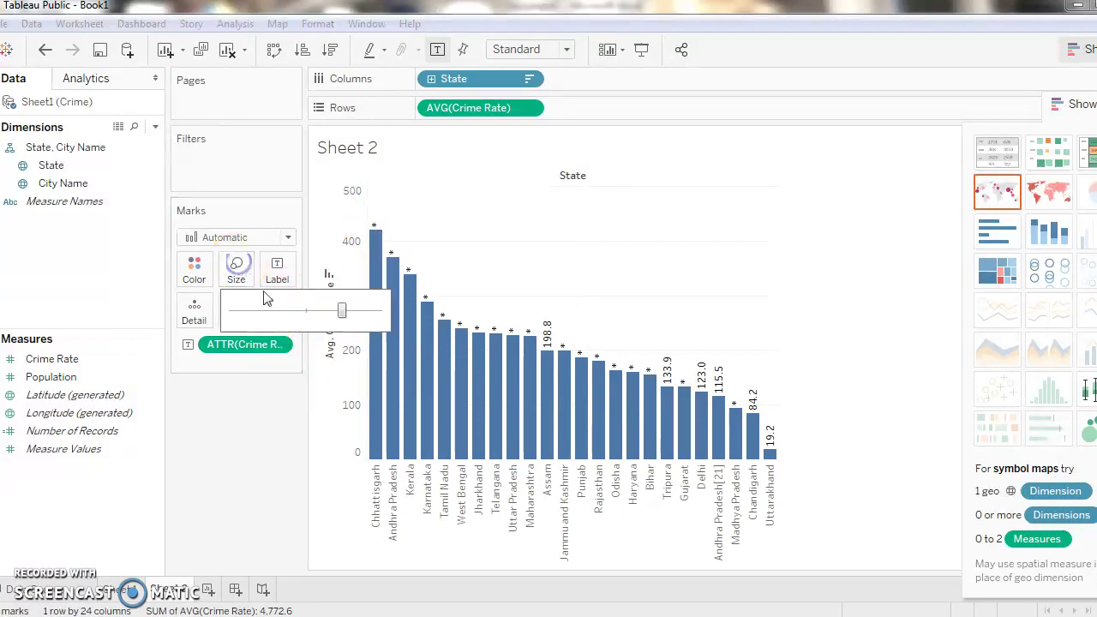
{"action": "left_click_drag", "start_coordinate": [345, 316], "coordinate": [294, 310]}
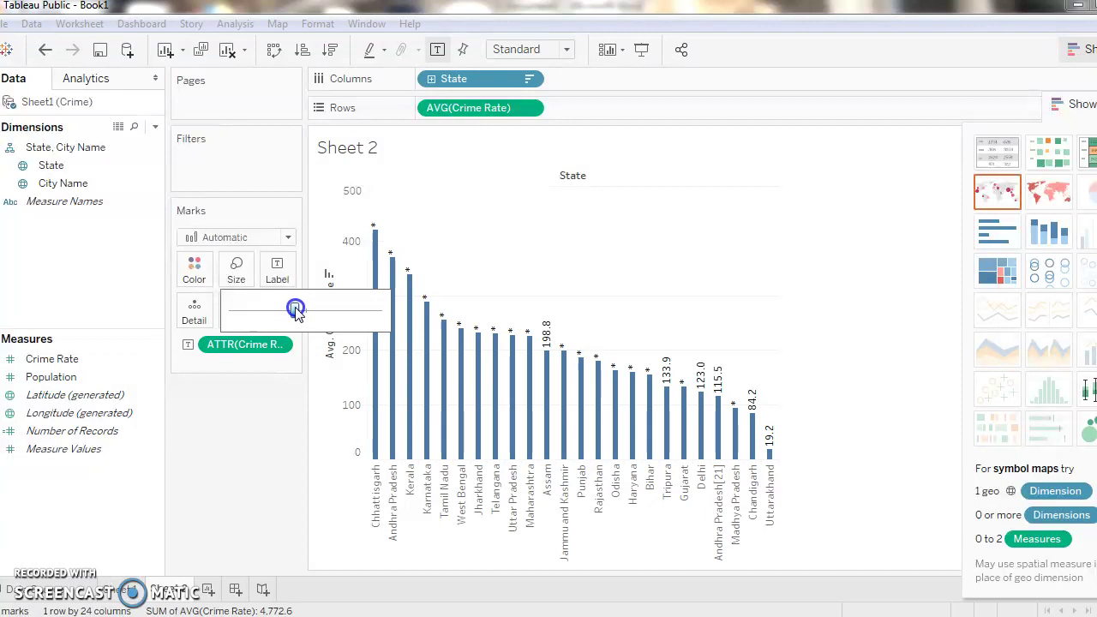
- Check the details of the Chhattisgarh bar and change the Crime Rate label's aggregation to Sum
{"action": "left_click", "coordinate": [373, 265]}
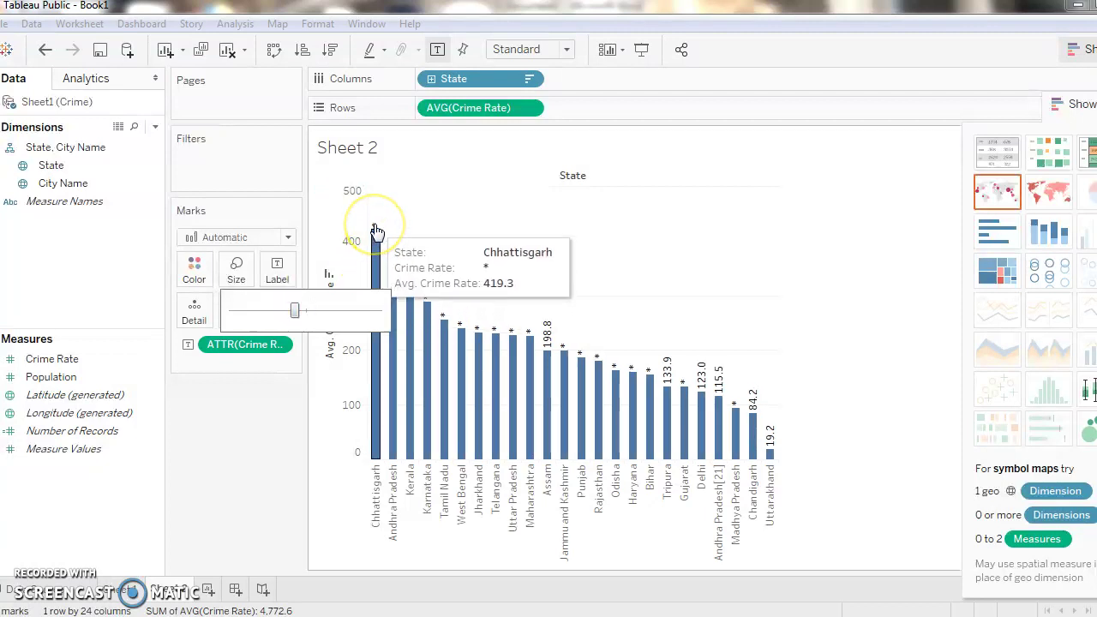
{"action": "left_click", "coordinate": [377, 233]}
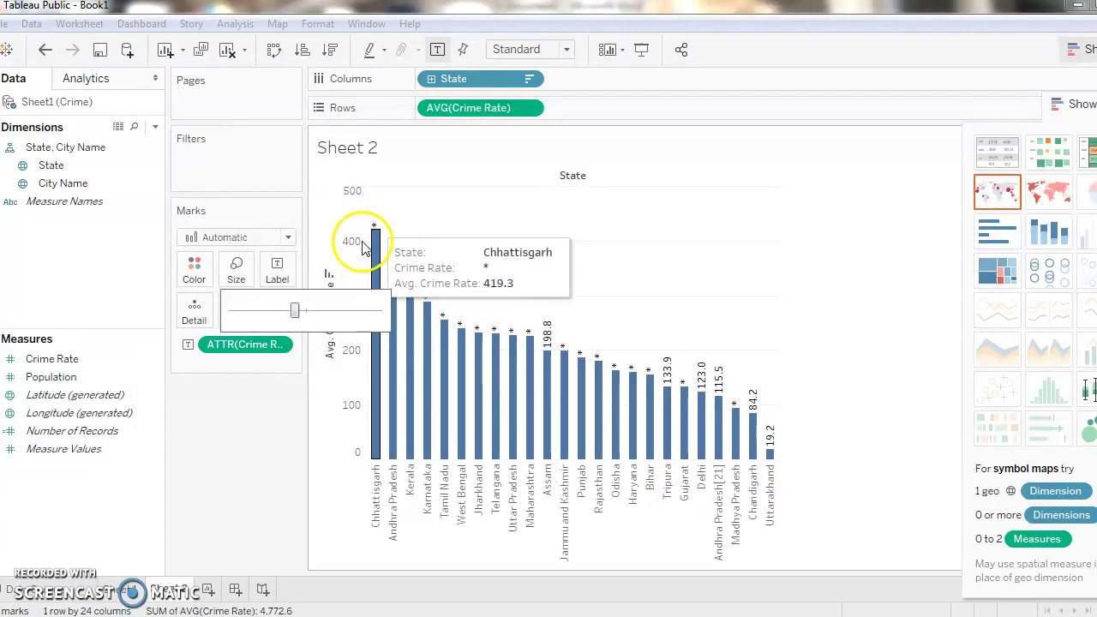
{"action": "left_click", "coordinate": [240, 428]}
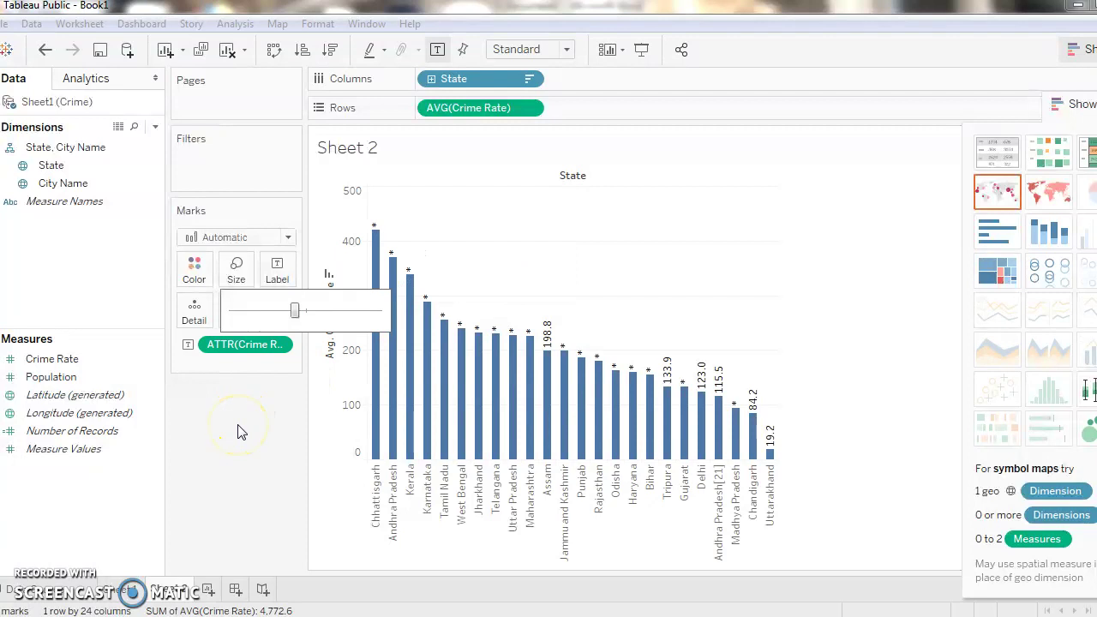
{"action": "left_click", "coordinate": [281, 345]}
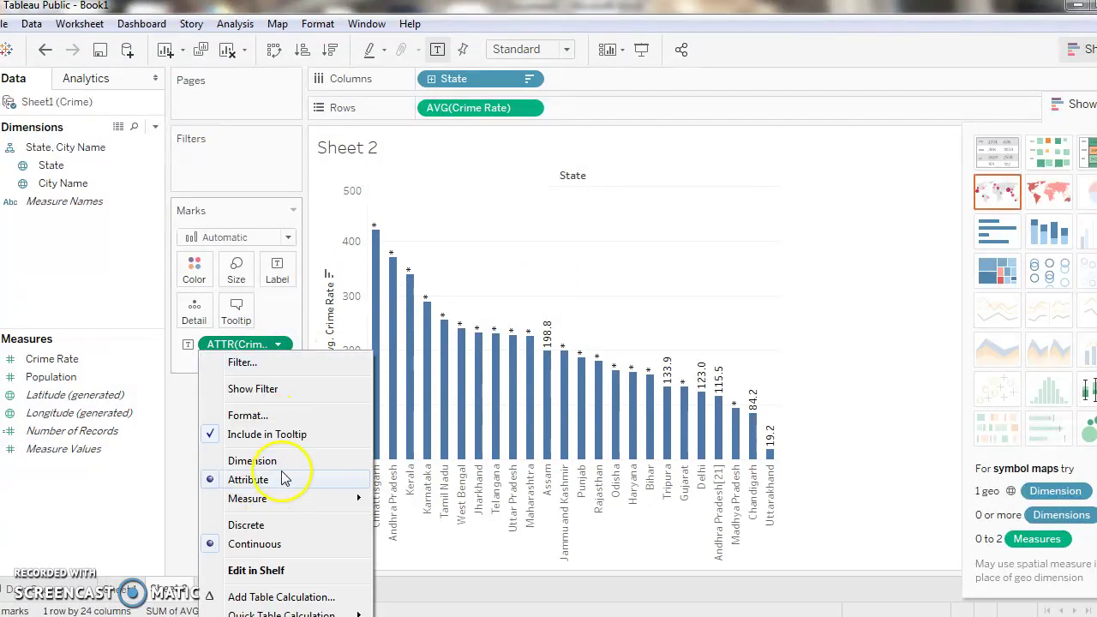
{"action": "mouse_move", "coordinate": [295, 499]}
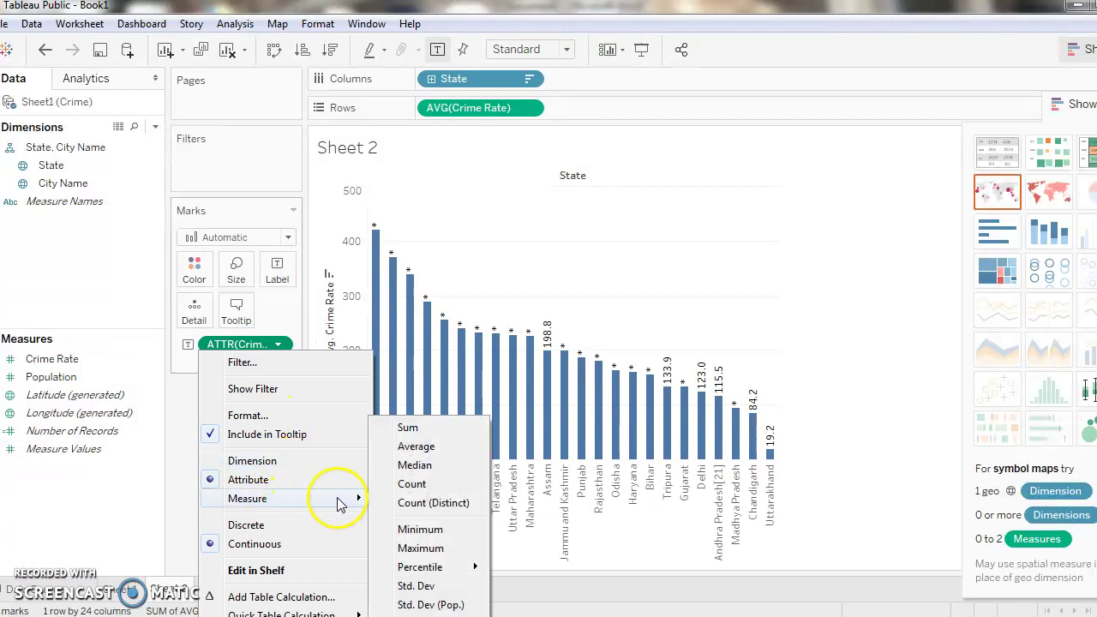
{"action": "left_click", "coordinate": [389, 428]}
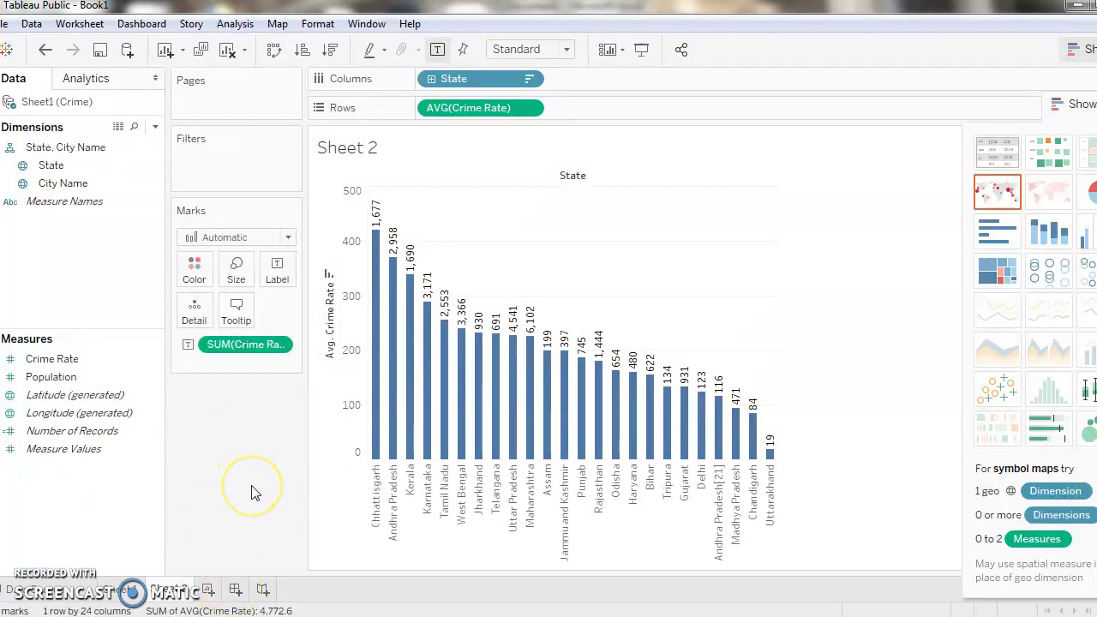
- Add a new worksheet and chart Population by state, with State on Columns and Population on Rows
{"action": "left_click", "coordinate": [207, 590]}
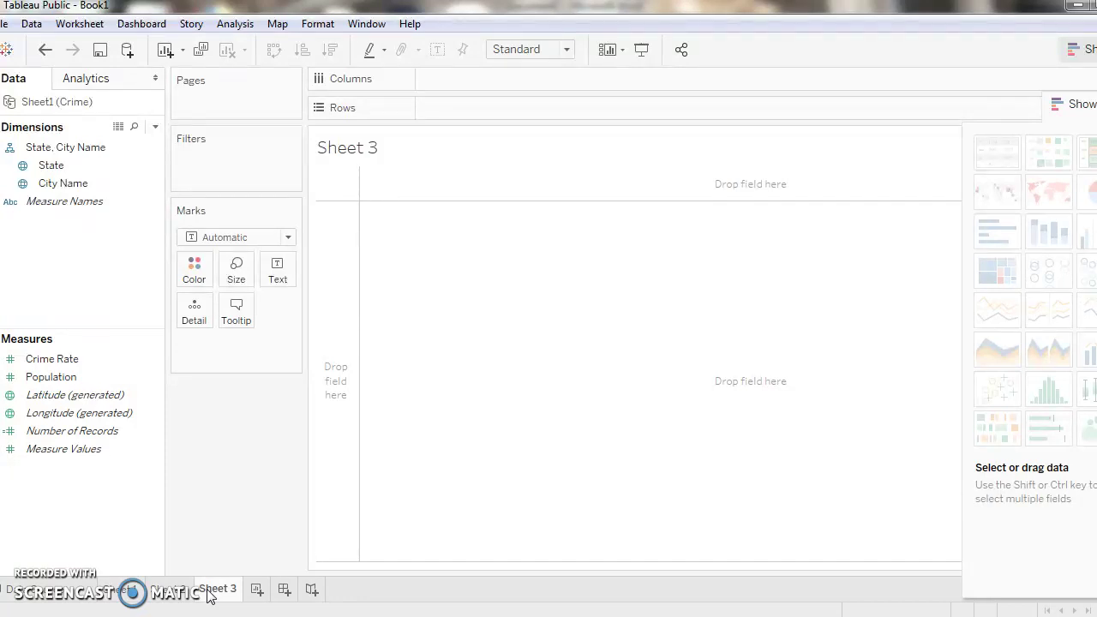
{"action": "left_click", "coordinate": [93, 188]}
{"action": "left_click", "coordinate": [81, 169]}
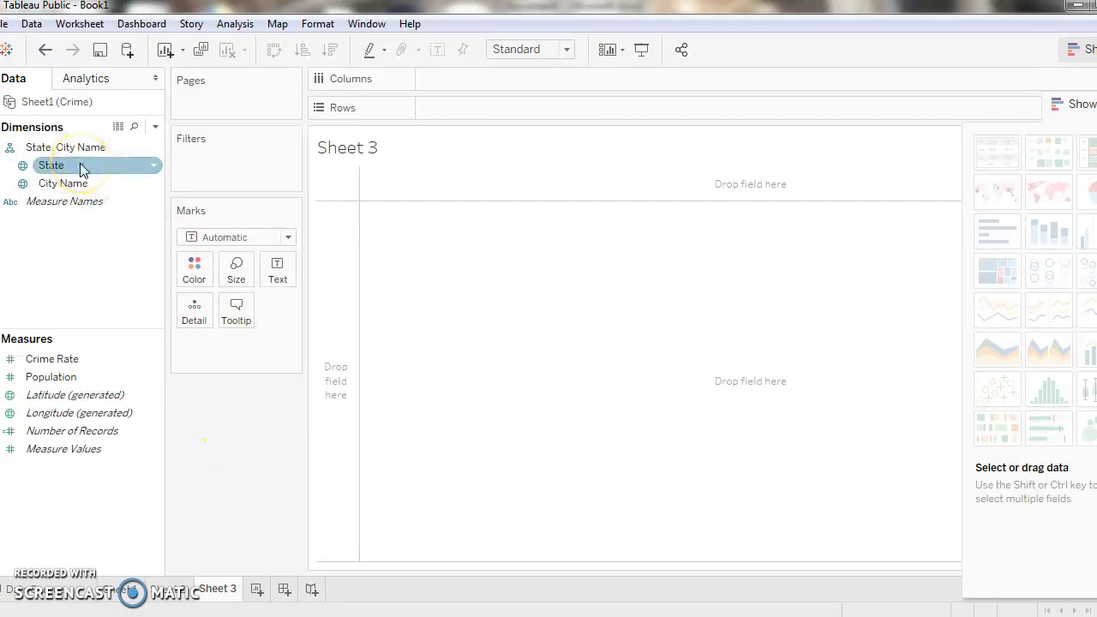
{"action": "left_click_drag", "start_coordinate": [80, 166], "coordinate": [478, 82]}
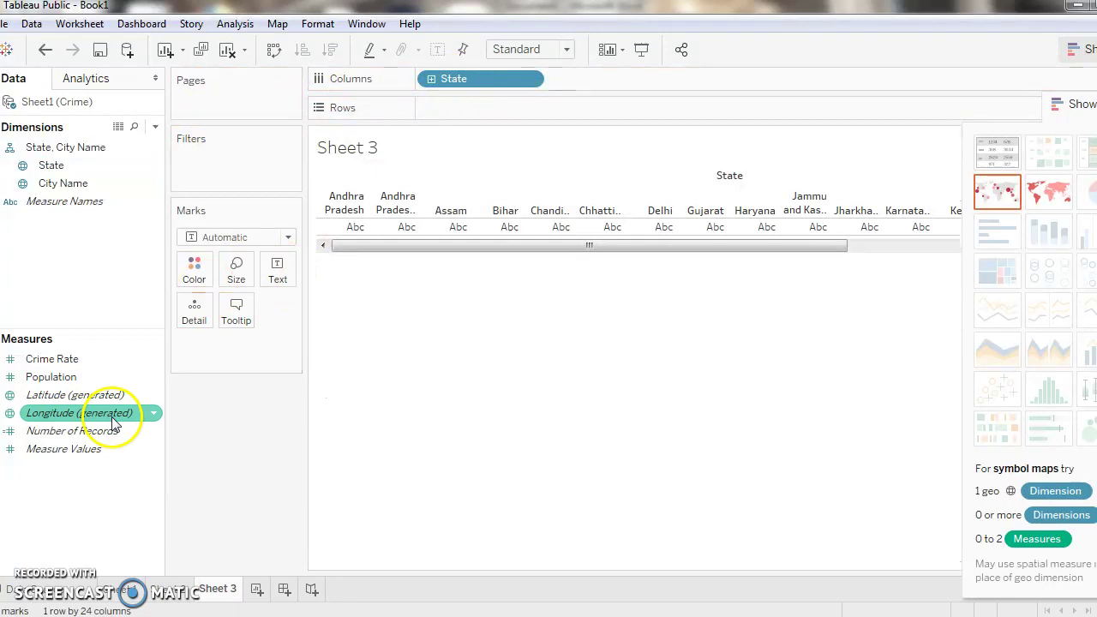
{"action": "left_click_drag", "start_coordinate": [79, 377], "coordinate": [485, 109]}
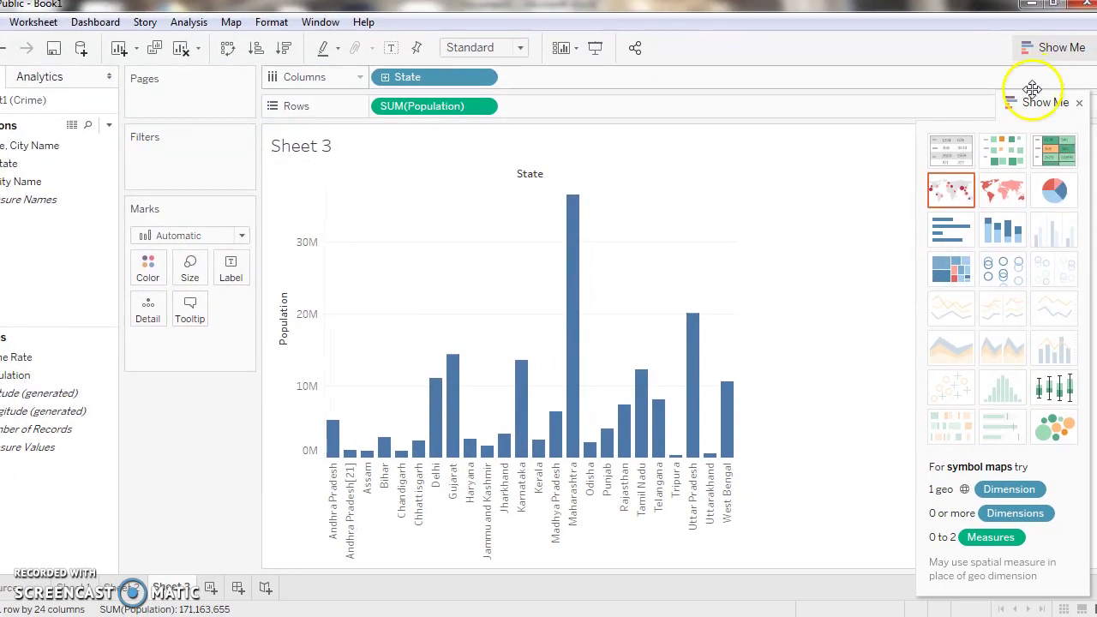
- Convert the population by state chart to a symbol map and move the chart type chooser off the map
{"action": "left_click", "coordinate": [958, 196]}
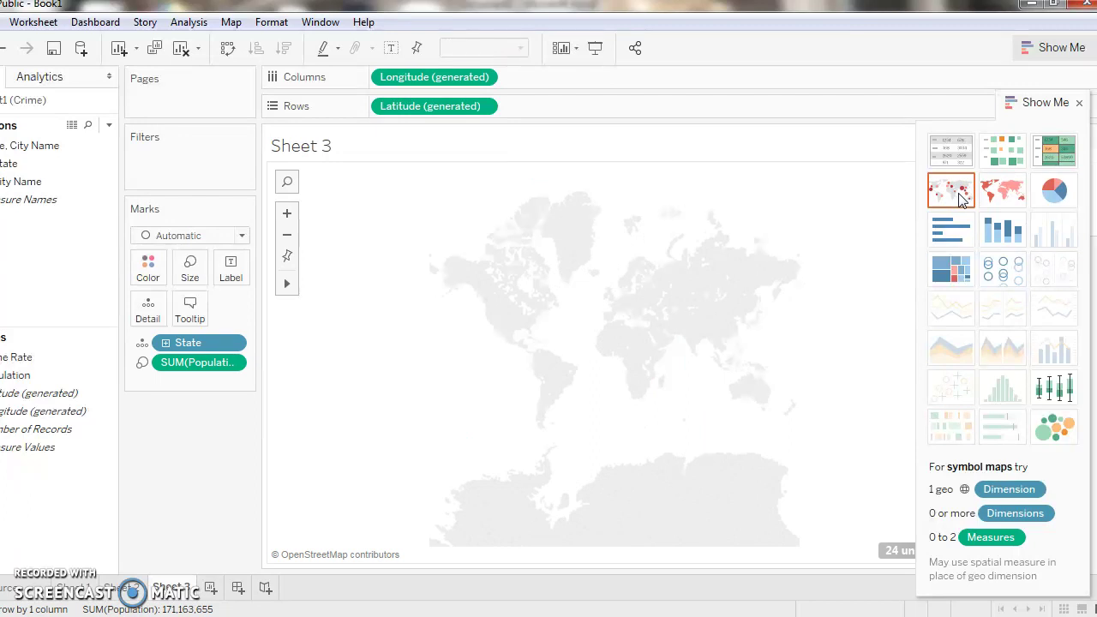
{"action": "left_click_drag", "start_coordinate": [1029, 110], "coordinate": [1052, 81]}
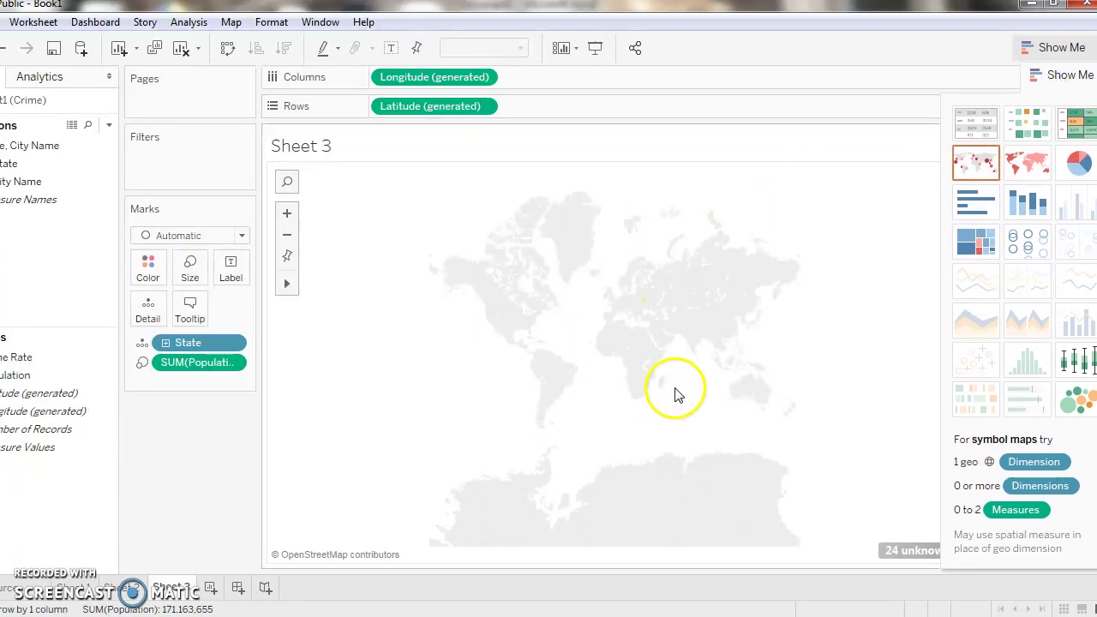
- Open location editing for the map's unknown states and bring up the fixed country choices
{"action": "mouse_move", "coordinate": [911, 557]}
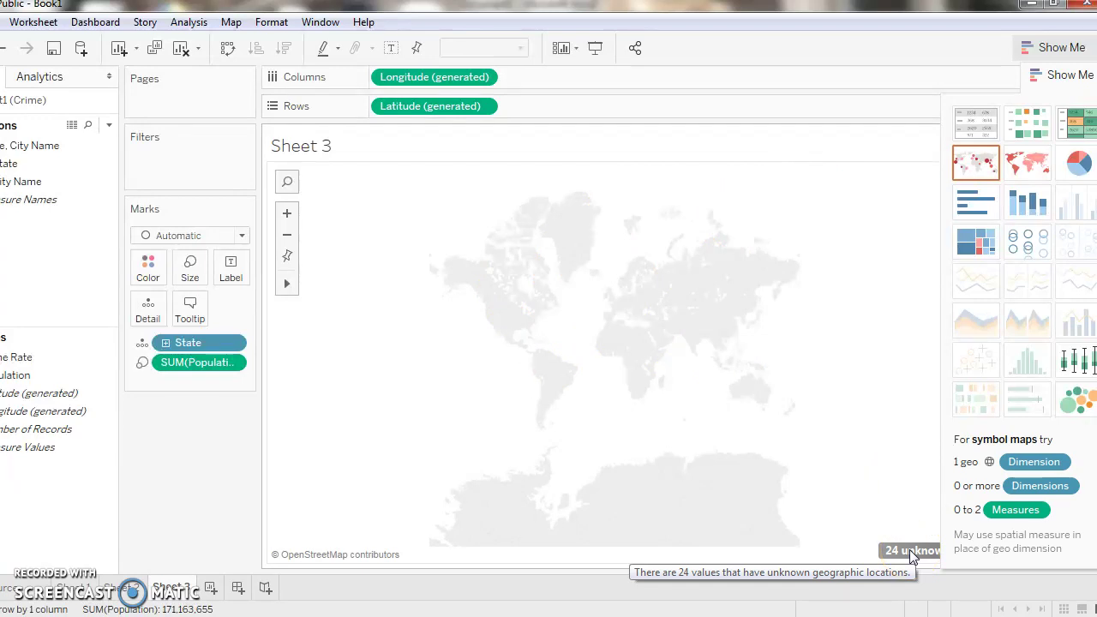
{"action": "left_click", "coordinate": [910, 555]}
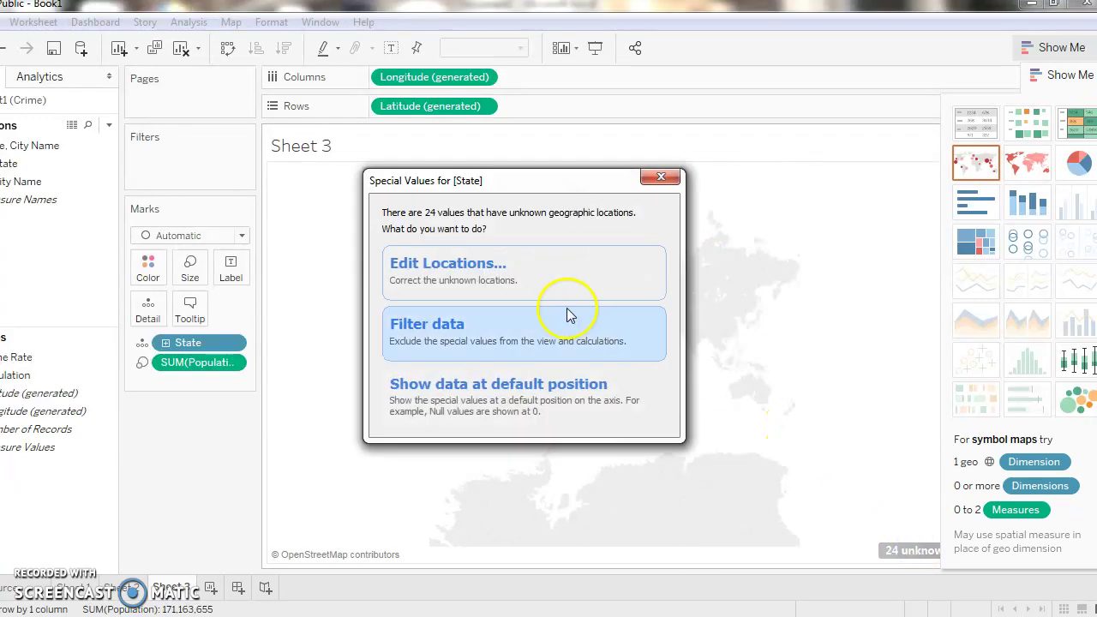
{"action": "left_click", "coordinate": [453, 262]}
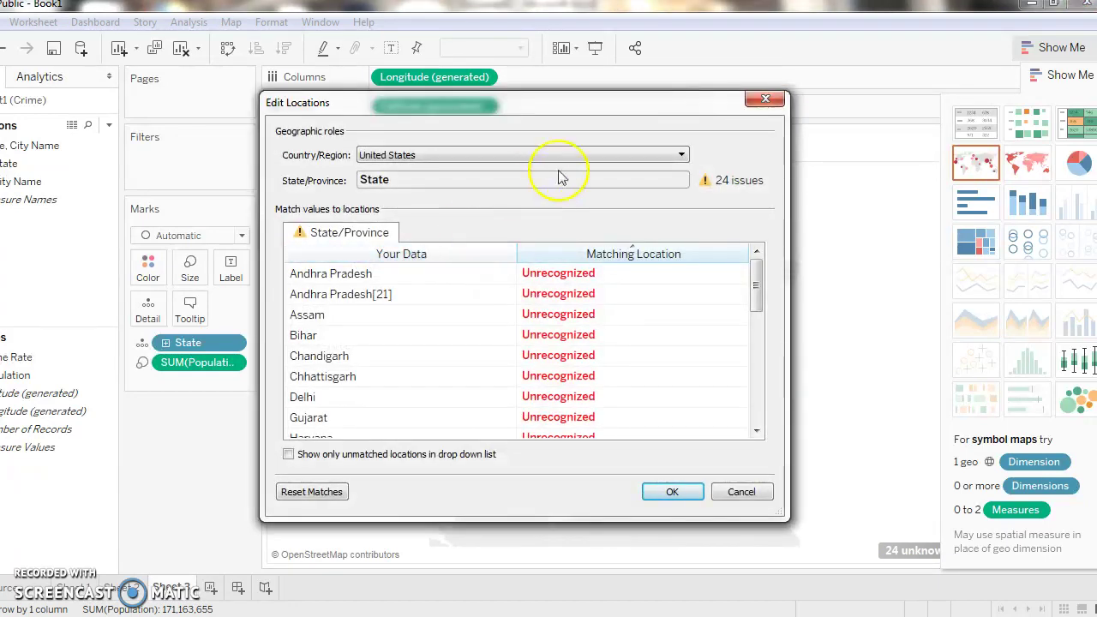
{"action": "left_click", "coordinate": [682, 155]}
{"action": "left_click", "coordinate": [644, 210]}
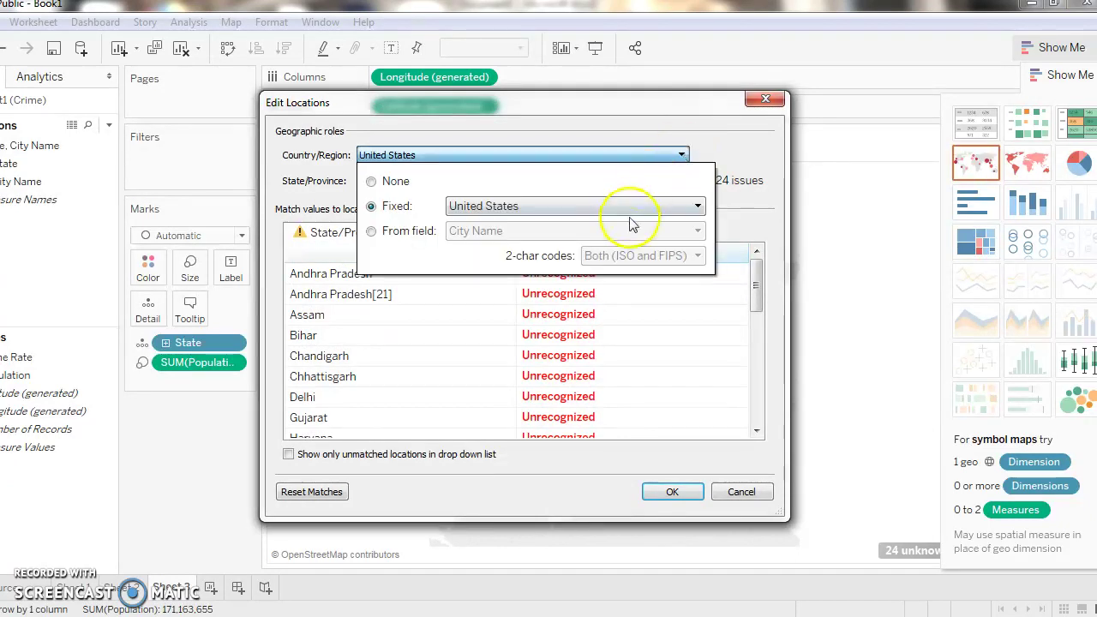